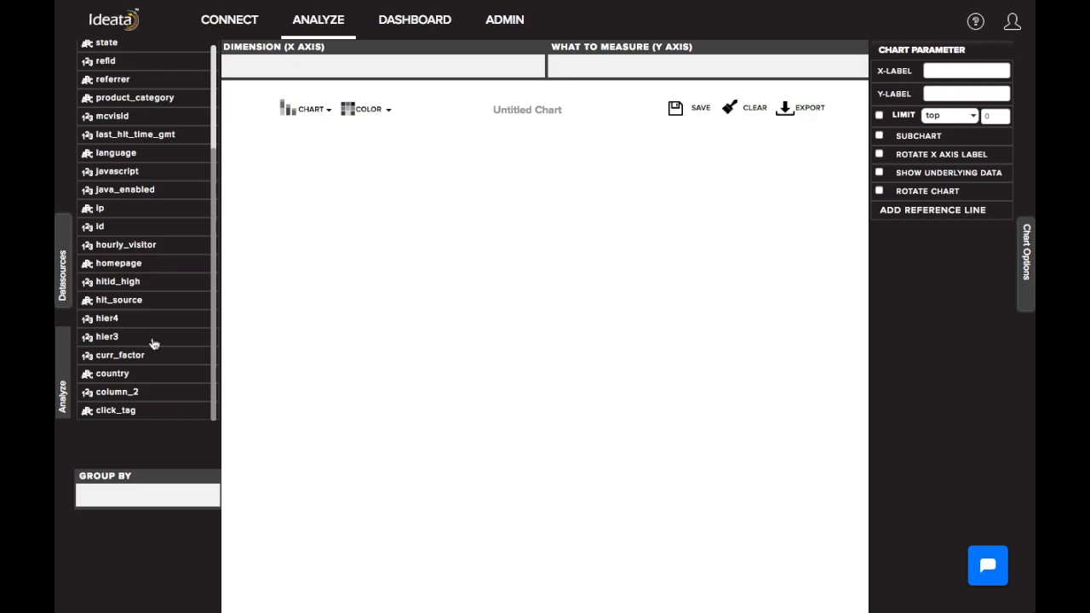
Chart the record count by country by placing the country column on the X axis dimension
{"action": "scroll", "coordinate": [153, 255], "scroll_direction": "up", "scroll_amount": 4}
{"action": "scroll", "coordinate": [153, 256], "scroll_direction": "down", "scroll_amount": 4}
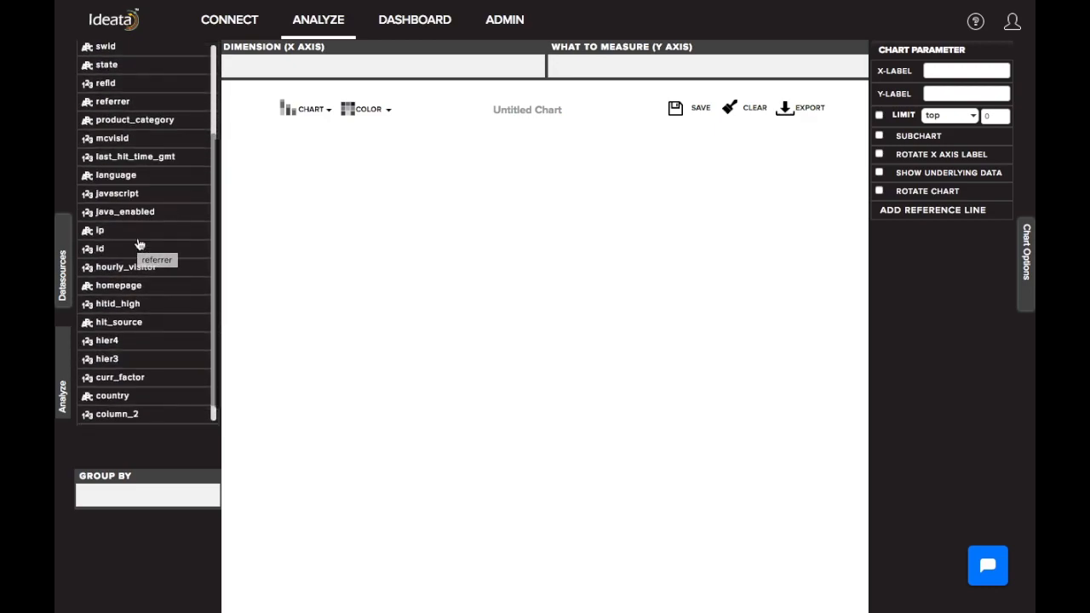
{"action": "left_click_drag", "start_coordinate": [115, 378], "coordinate": [268, 68]}
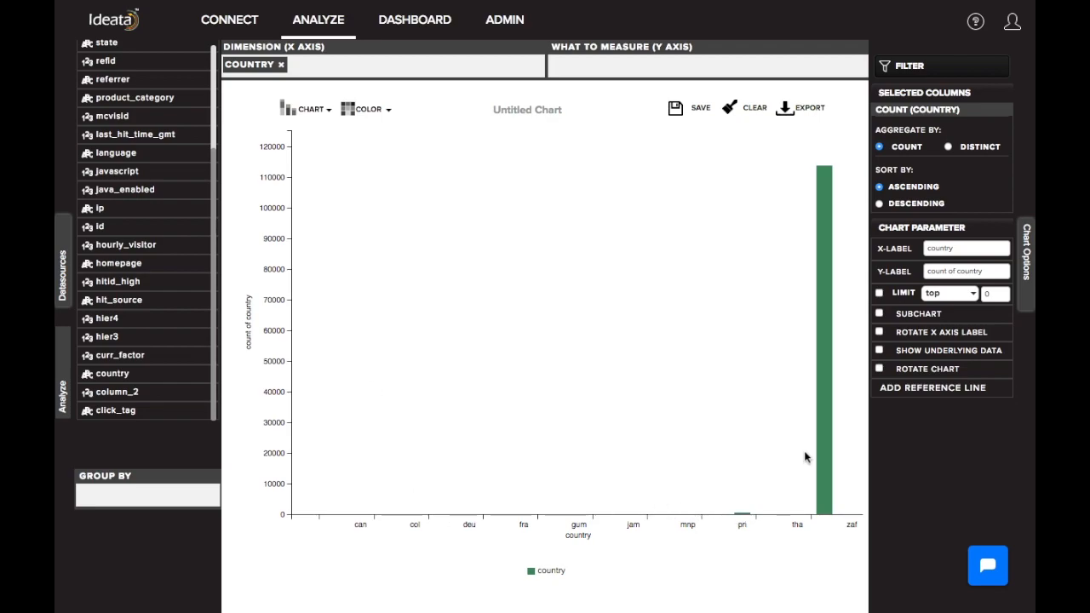
Drill down from the usa bar in the country chart by the state column
{"action": "mouse_move", "coordinate": [826, 345]}
{"action": "mouse_move", "coordinate": [824, 412]}
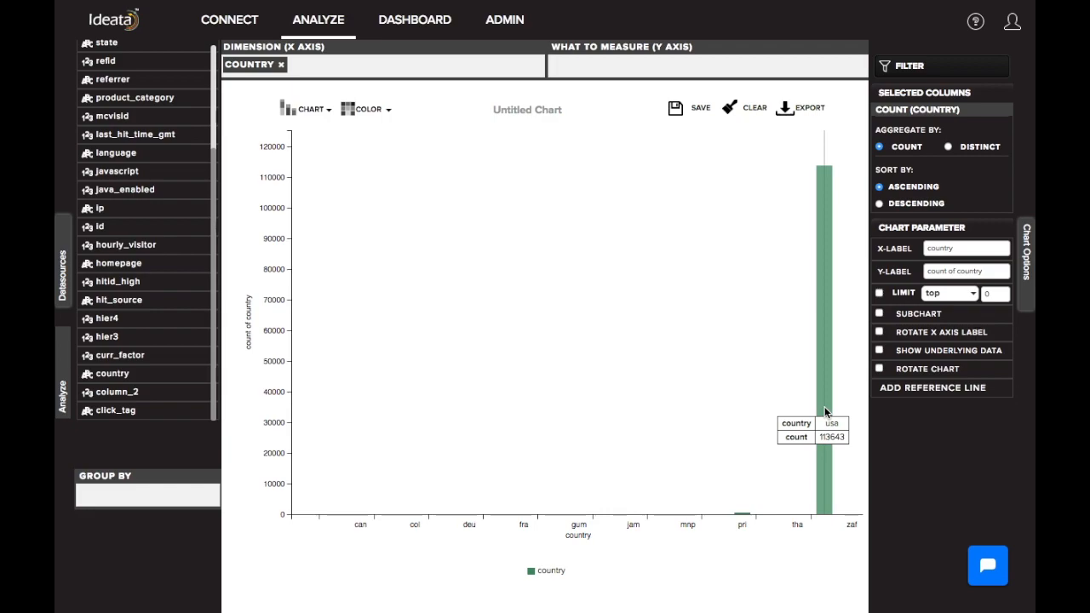
{"action": "left_click", "coordinate": [824, 412]}
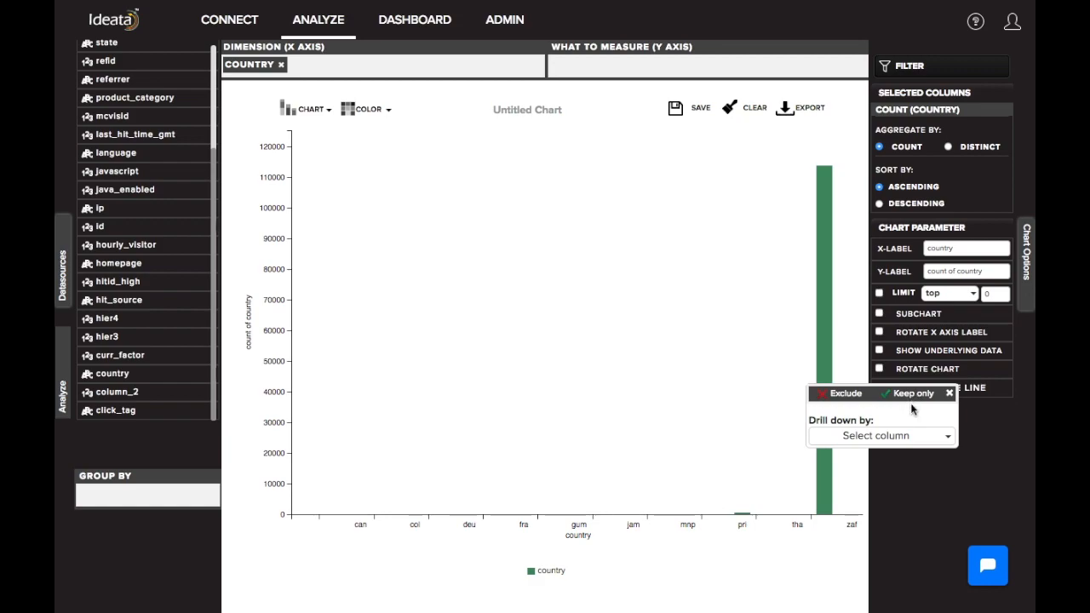
{"action": "left_click", "coordinate": [870, 438]}
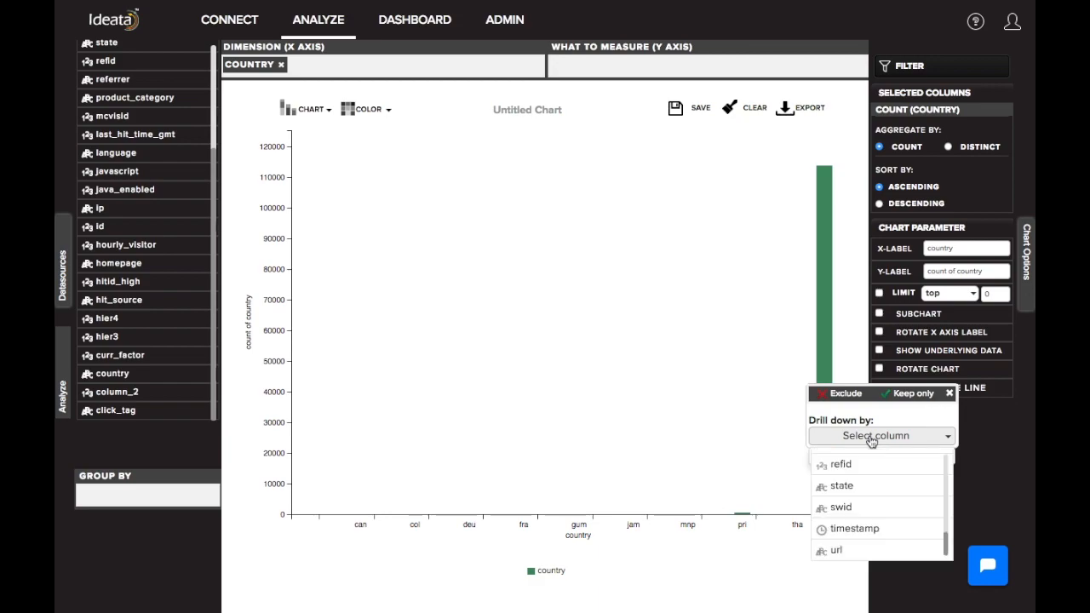
{"action": "scroll", "coordinate": [869, 492], "scroll_direction": "up", "scroll_amount": 5}
{"action": "scroll", "coordinate": [868, 492], "scroll_direction": "up", "scroll_amount": 1}
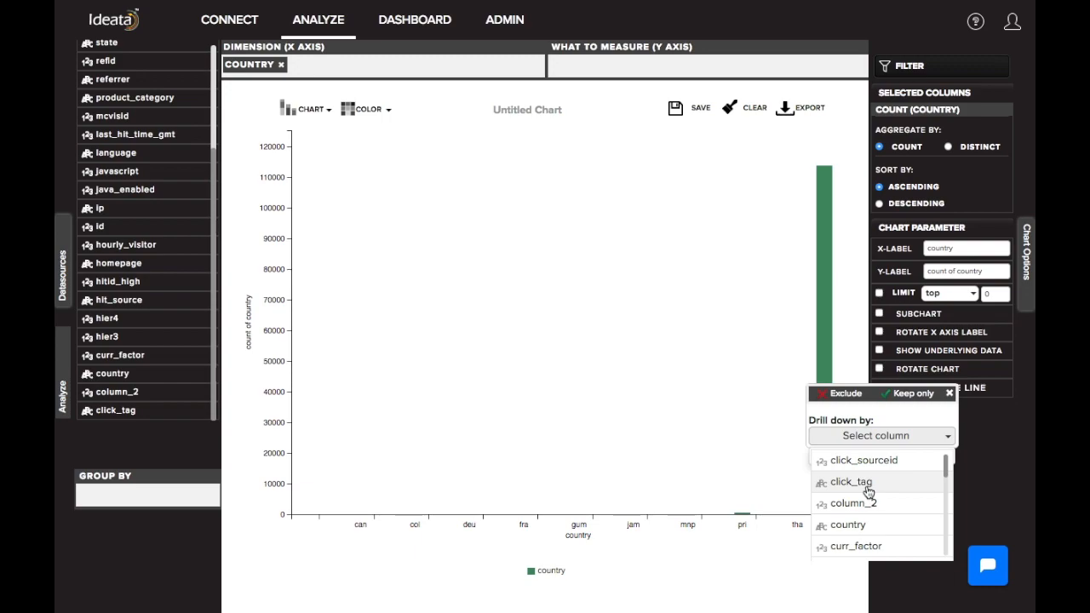
{"action": "scroll", "coordinate": [868, 492], "scroll_direction": "down", "scroll_amount": 6}
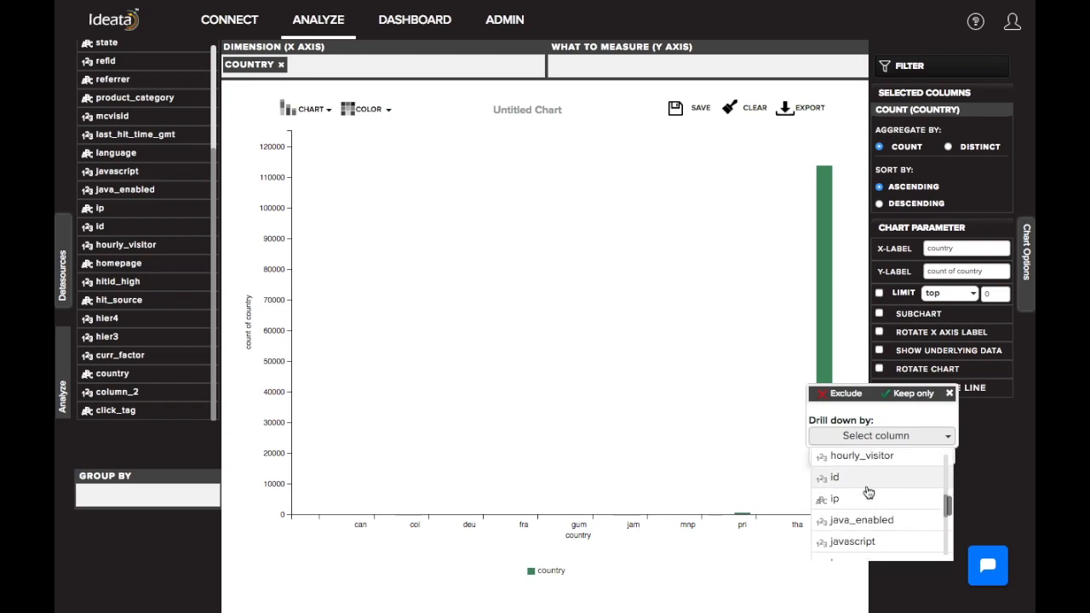
{"action": "scroll", "coordinate": [857, 532], "scroll_direction": "down", "scroll_amount": 4}
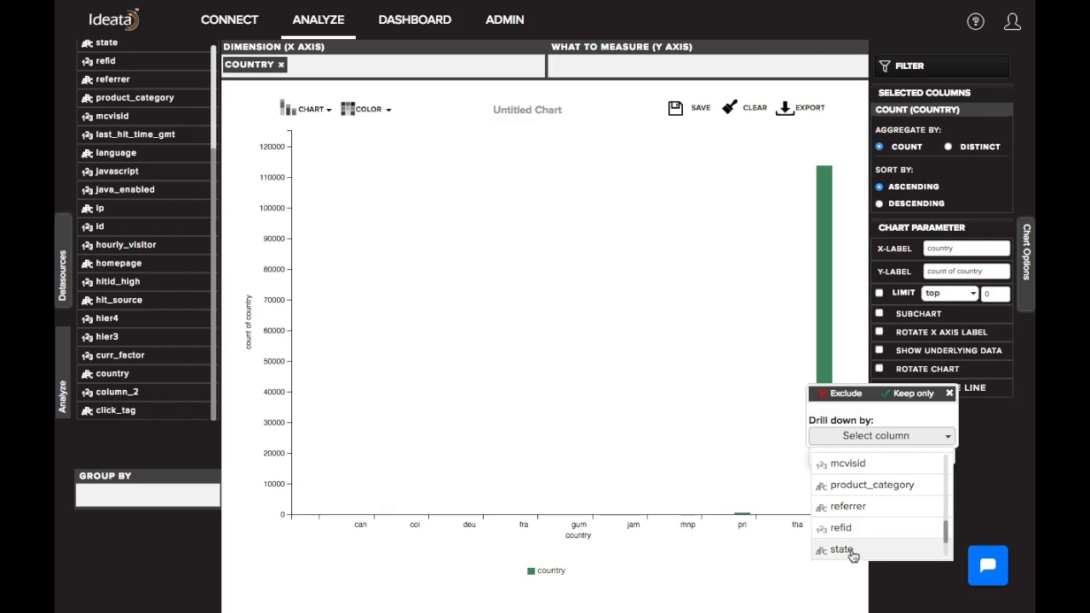
{"action": "left_click", "coordinate": [843, 550]}
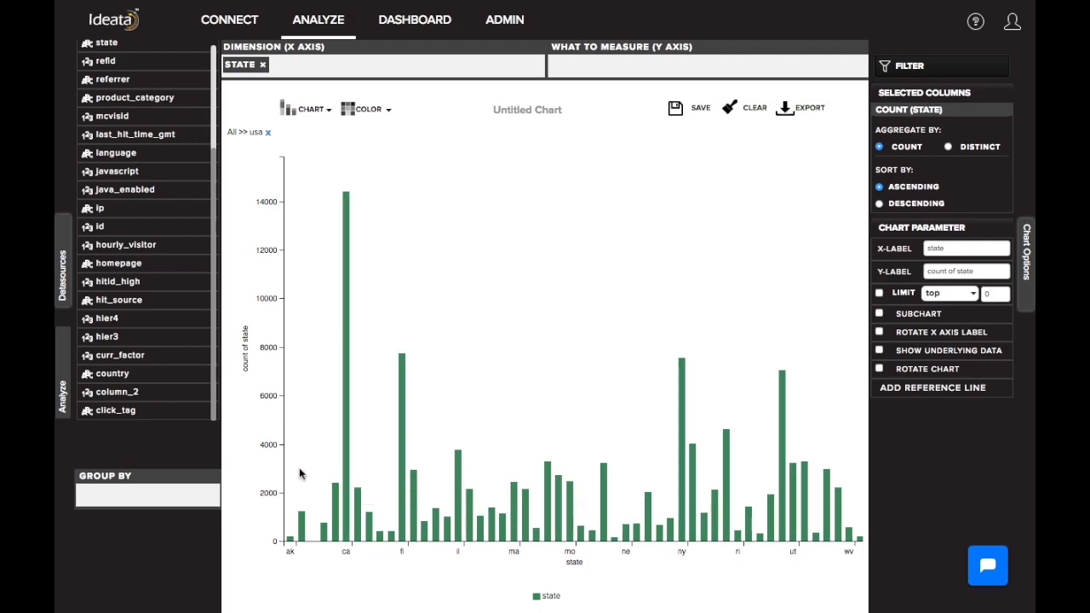
Check the tallest state bars, including ca and fl, and group the state chart by product_category
{"action": "mouse_move", "coordinate": [348, 444]}
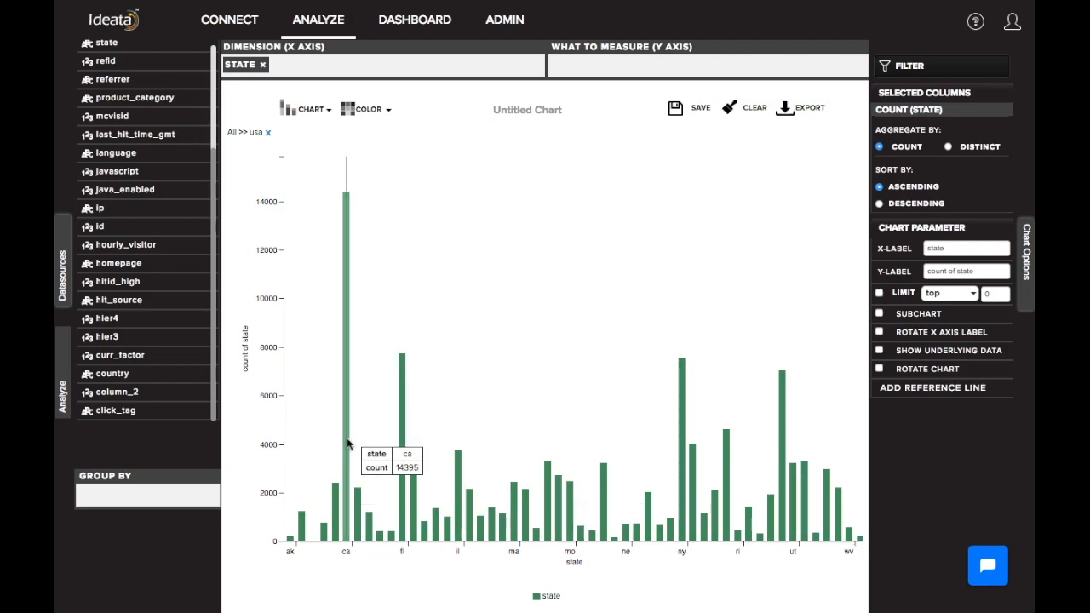
{"action": "mouse_move", "coordinate": [402, 444]}
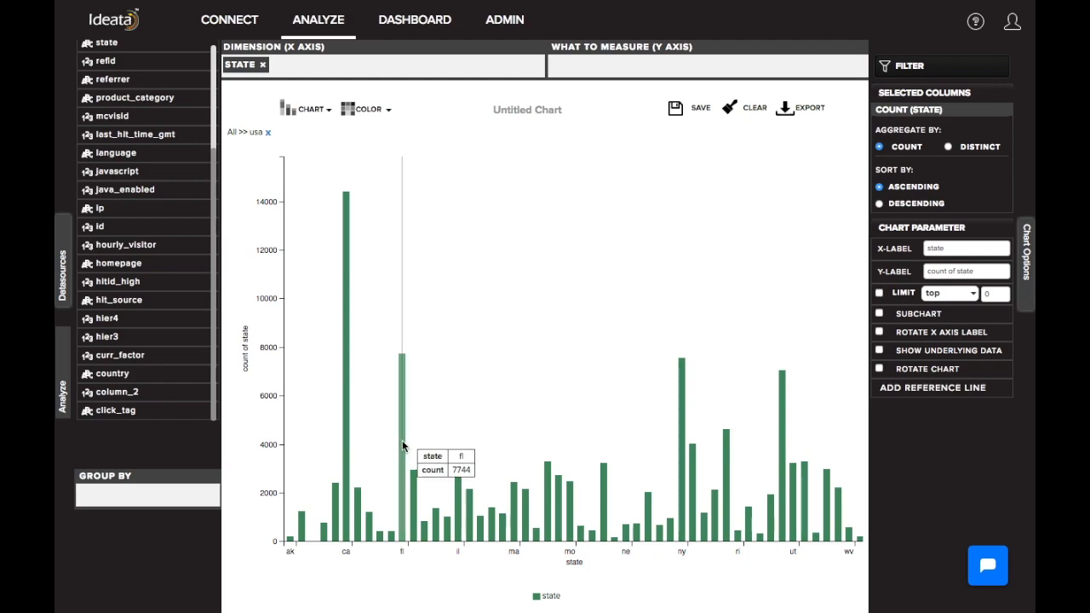
{"action": "mouse_move", "coordinate": [781, 409]}
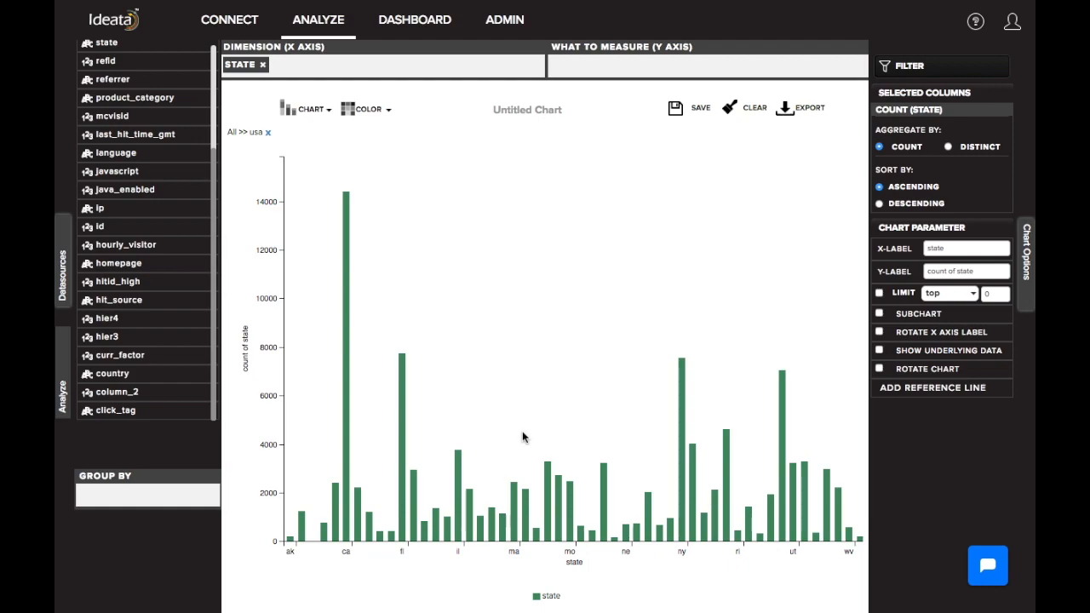
{"action": "scroll", "coordinate": [136, 241], "scroll_direction": "up", "scroll_amount": 3}
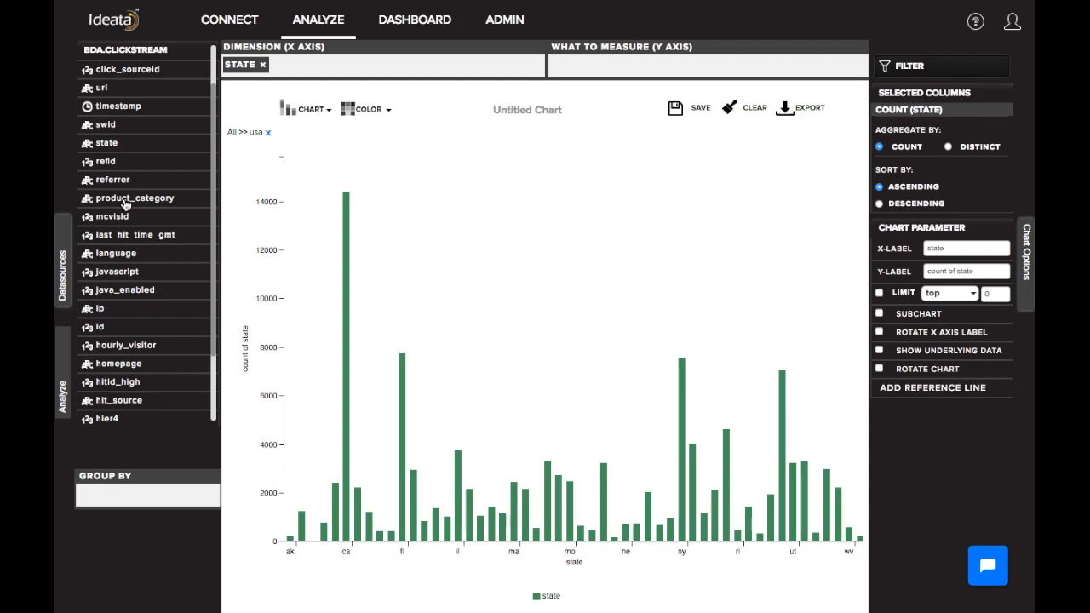
{"action": "left_click_drag", "start_coordinate": [125, 204], "coordinate": [126, 503]}
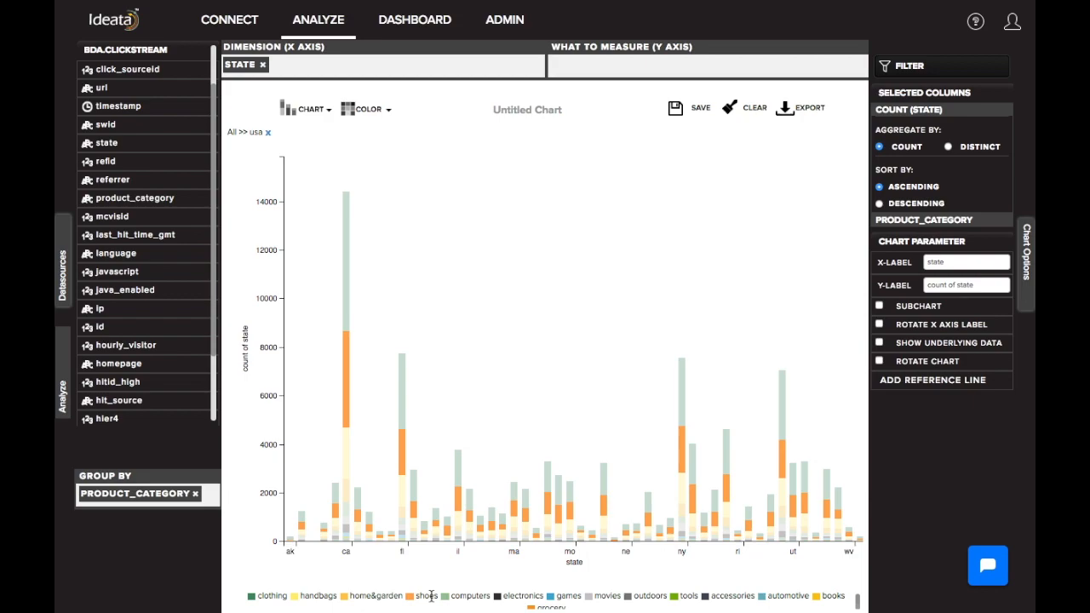
Start a table join for bda.clickstream and choose bda.users as the datasource to merge
{"action": "scroll", "coordinate": [156, 222], "scroll_direction": "up", "scroll_amount": 3}
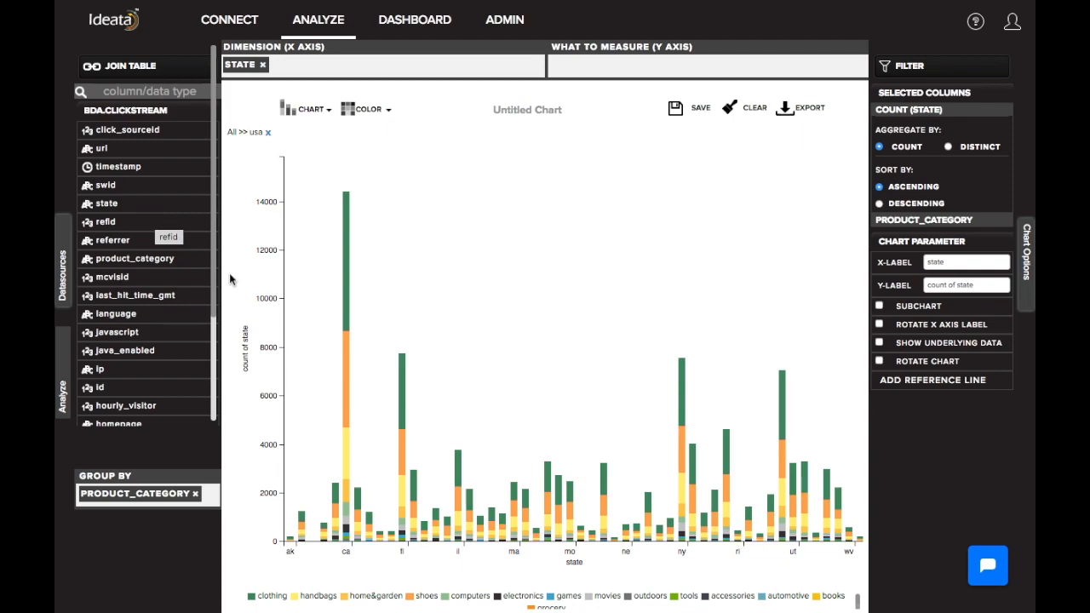
{"action": "left_click", "coordinate": [136, 77]}
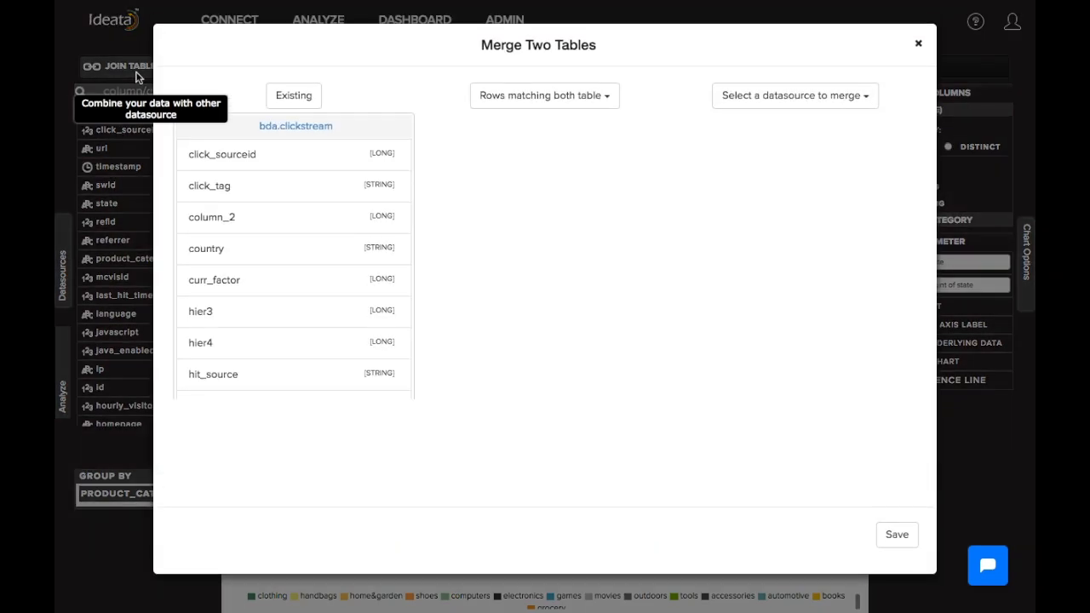
{"action": "left_click", "coordinate": [739, 98]}
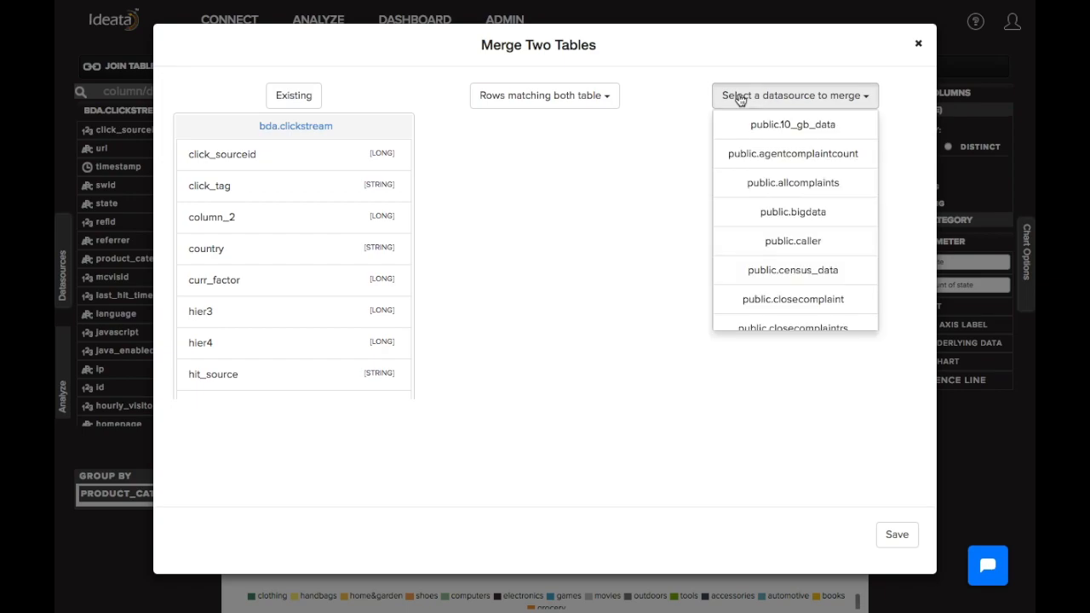
{"action": "scroll", "coordinate": [771, 271], "scroll_direction": "down", "scroll_amount": 15}
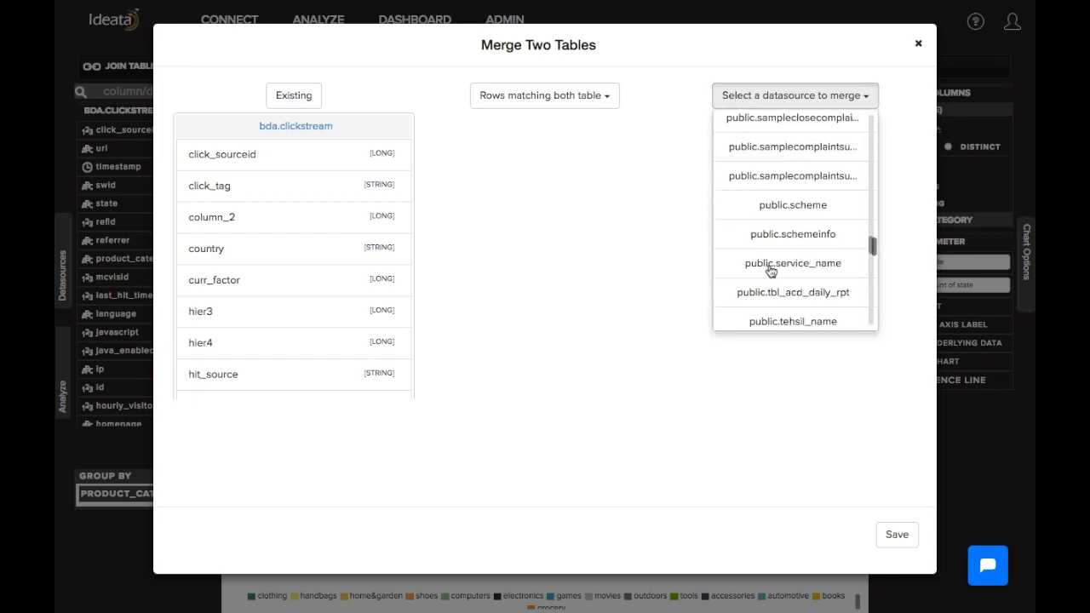
{"action": "scroll", "coordinate": [770, 271], "scroll_direction": "down", "scroll_amount": 6}
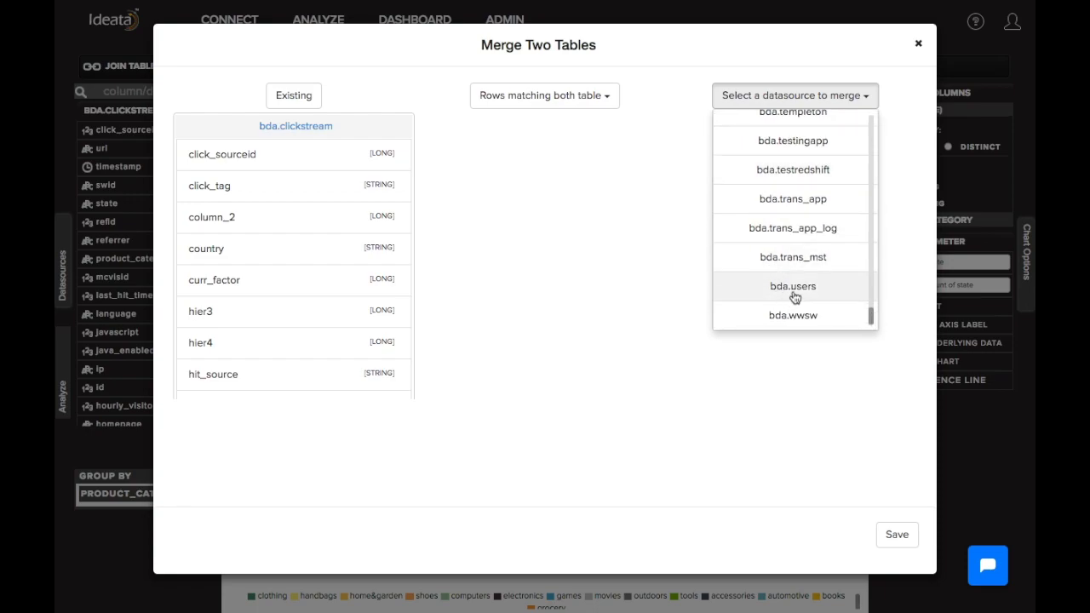
{"action": "left_click", "coordinate": [795, 293]}
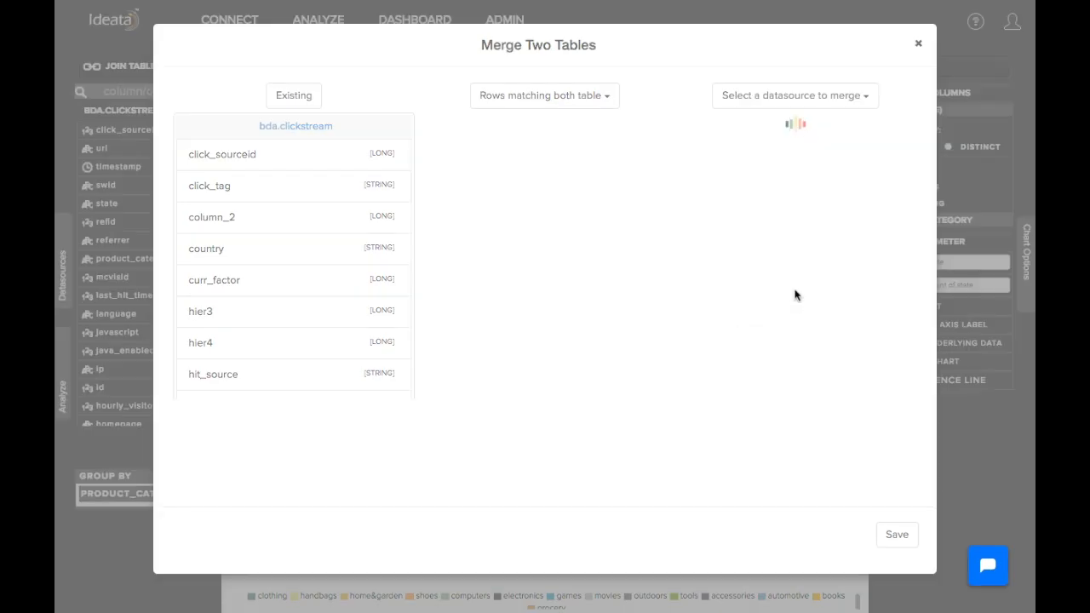
Left join bda.clickstream with bda.users on the swid column of both tables and save the merge
{"action": "left_click", "coordinate": [535, 101]}
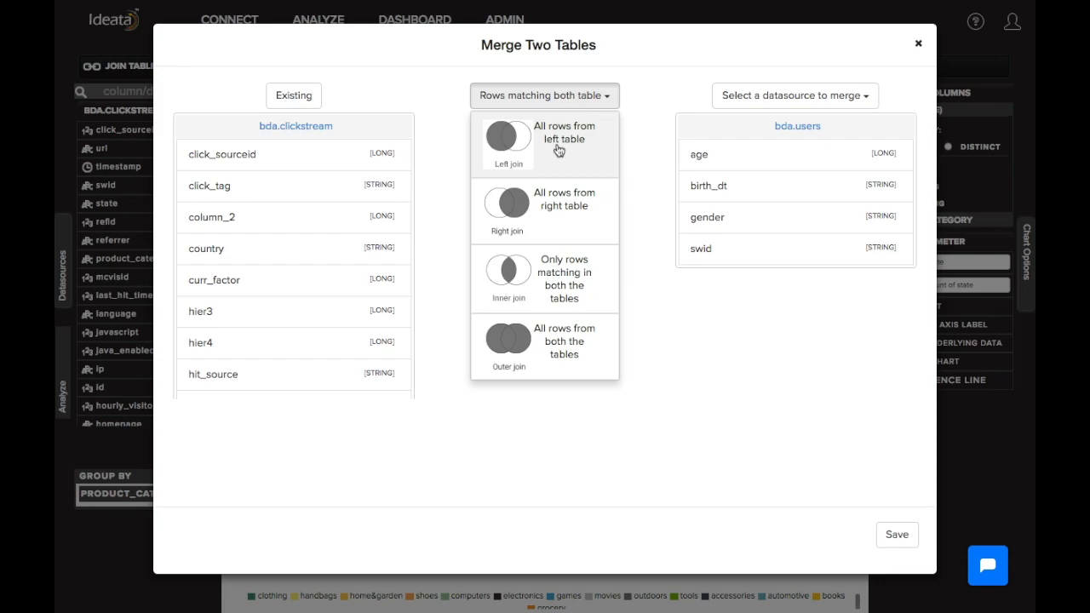
{"action": "left_click", "coordinate": [559, 151]}
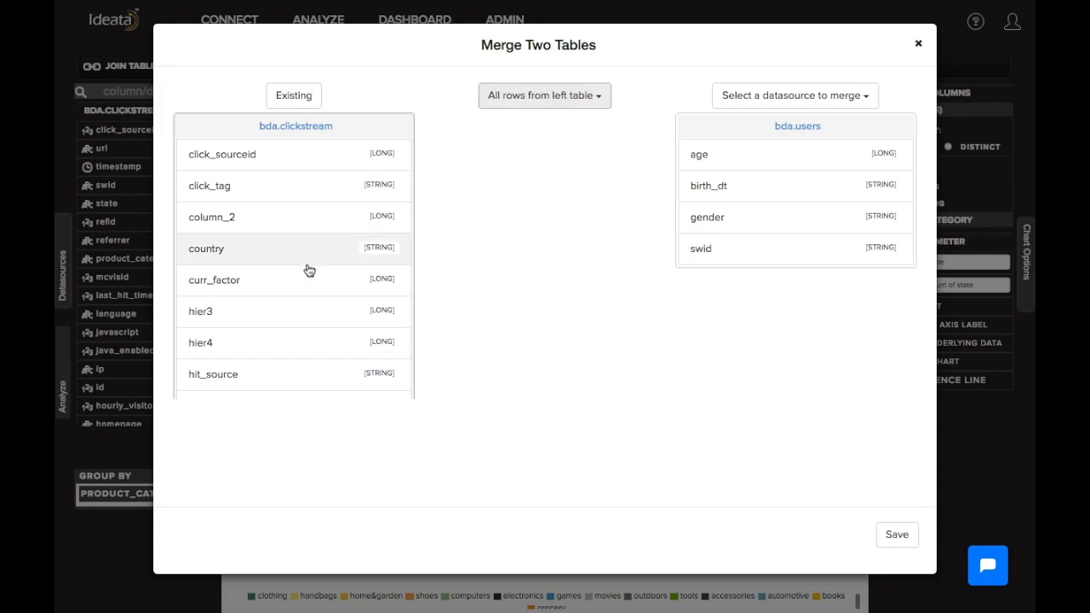
{"action": "scroll", "coordinate": [289, 324], "scroll_direction": "down", "scroll_amount": 8}
{"action": "left_click", "coordinate": [261, 324]}
{"action": "left_click", "coordinate": [702, 260]}
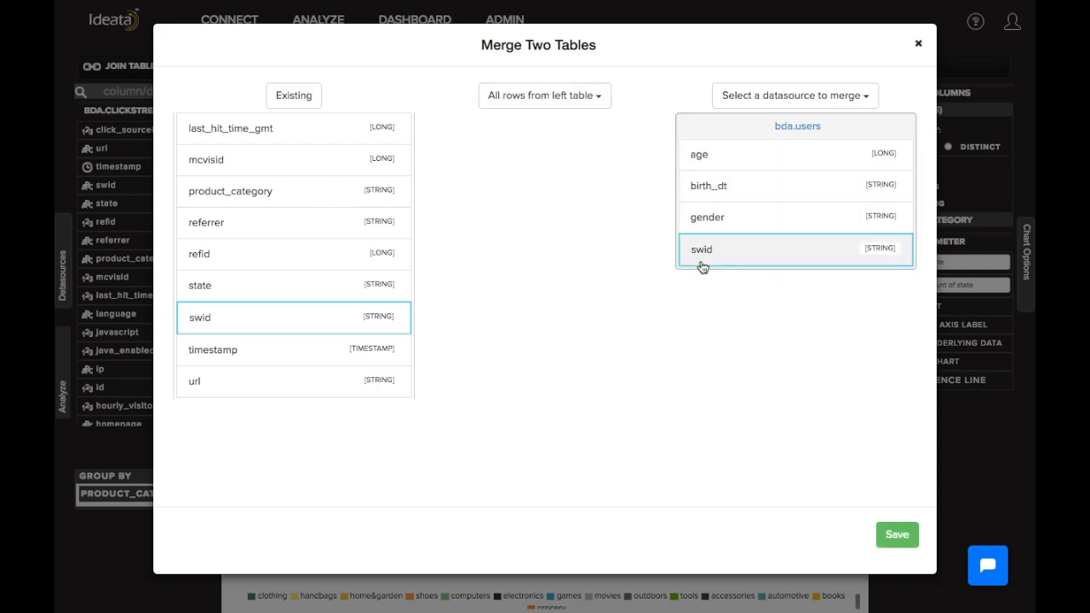
{"action": "left_click", "coordinate": [894, 534]}
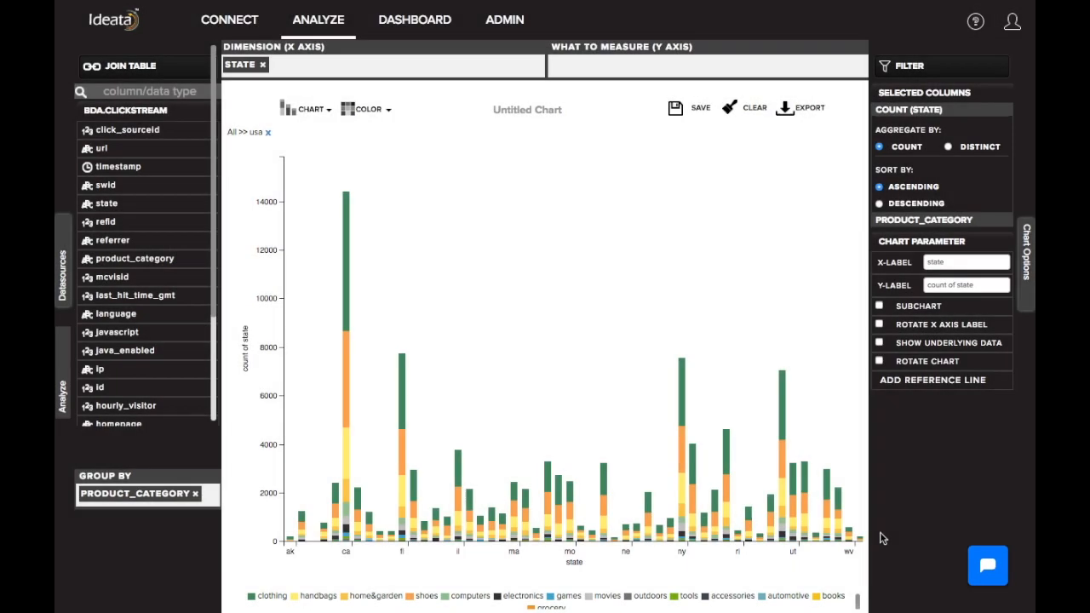
Clear the state chart and place the age column from bda.users on the X axis dimension
{"action": "scroll", "coordinate": [103, 248], "scroll_direction": "down", "scroll_amount": 5}
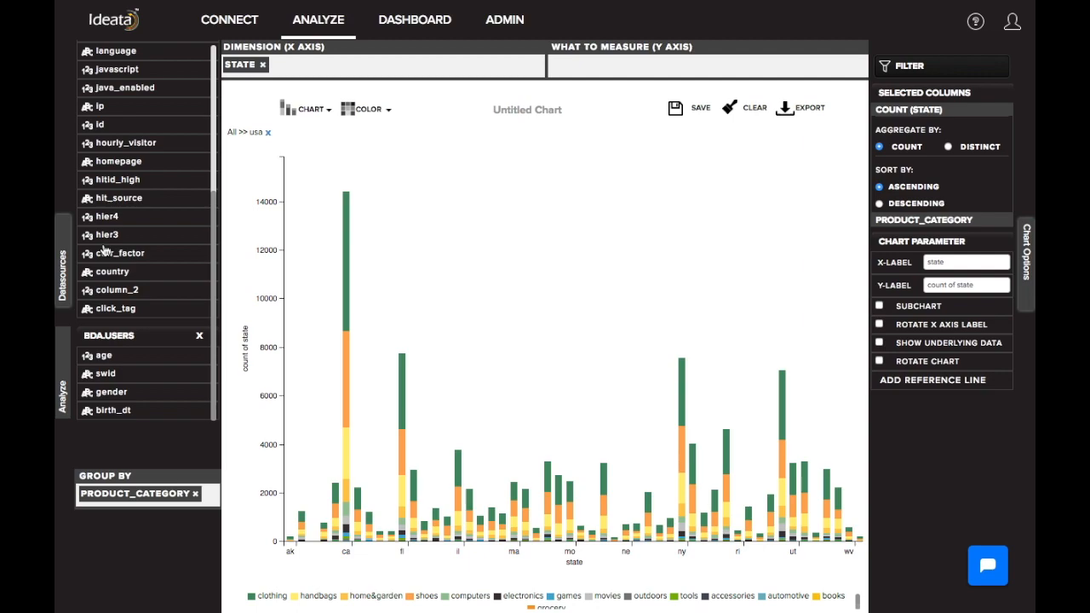
{"action": "scroll", "coordinate": [103, 248], "scroll_direction": "up", "scroll_amount": 5}
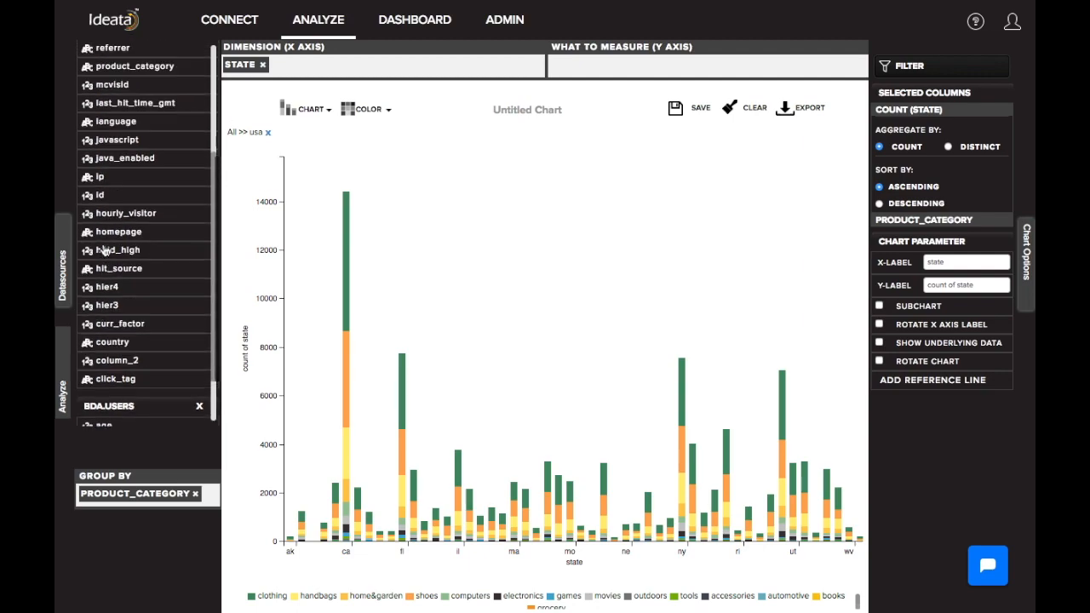
{"action": "scroll", "coordinate": [103, 249], "scroll_direction": "down", "scroll_amount": 5}
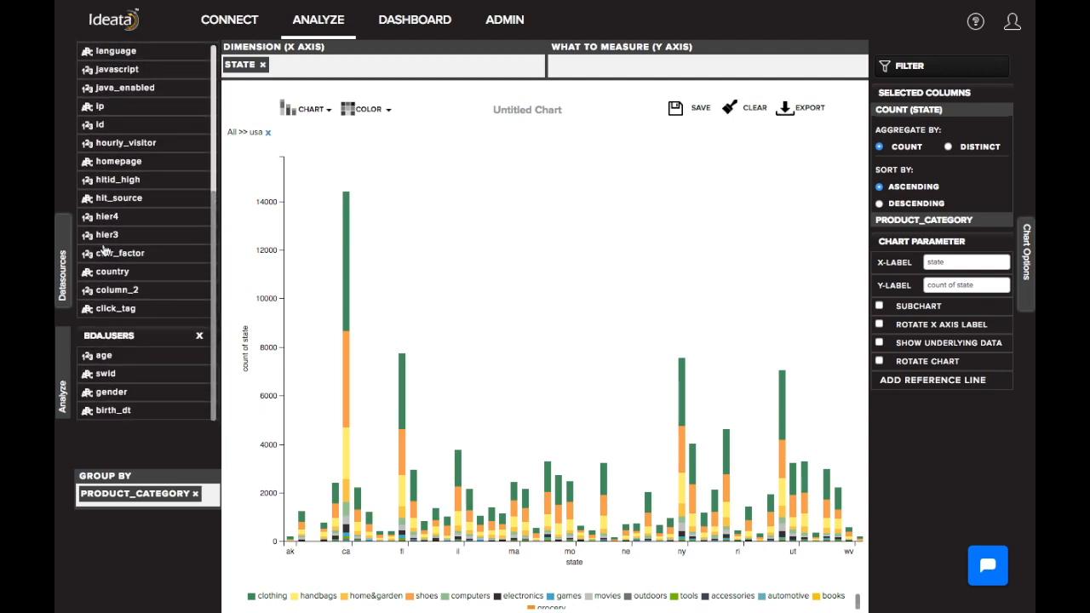
{"action": "left_click", "coordinate": [757, 116]}
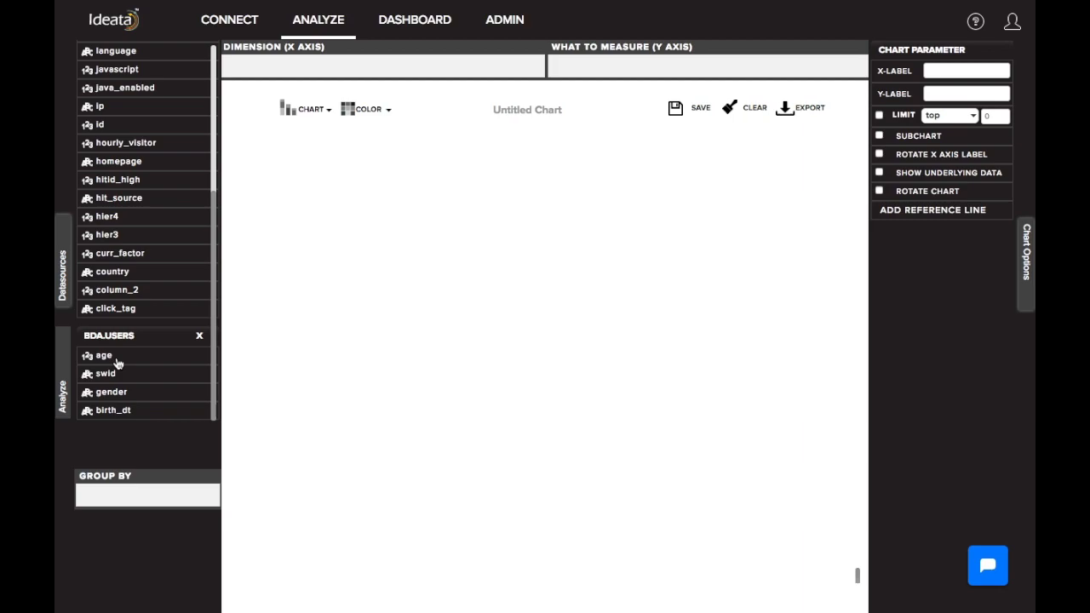
{"action": "left_click_drag", "start_coordinate": [118, 363], "coordinate": [274, 70]}
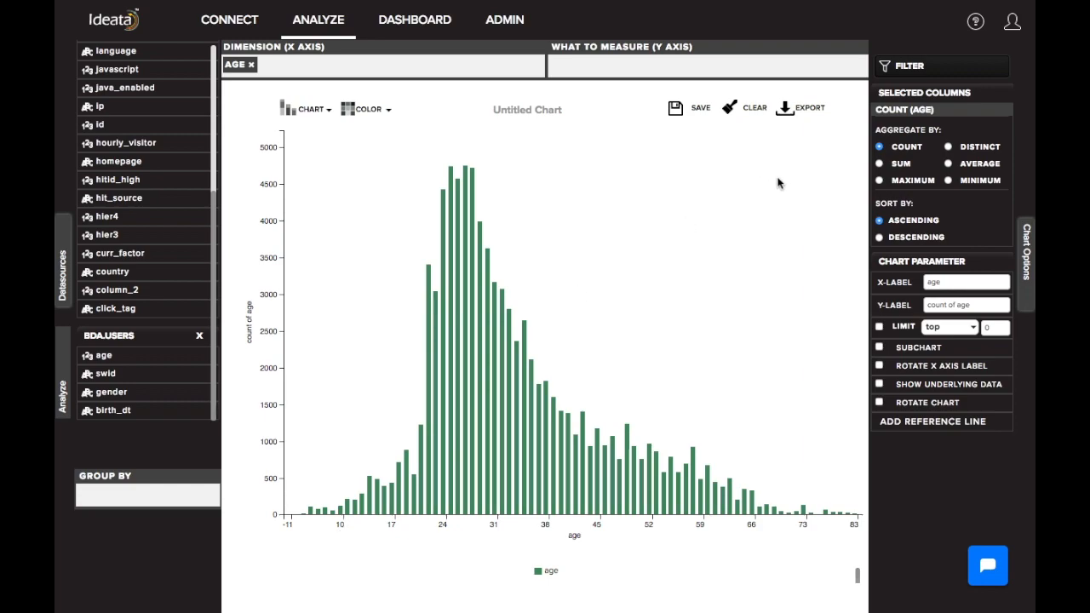
Add a custom filter to the age chart where country equals usa
{"action": "left_click", "coordinate": [897, 72]}
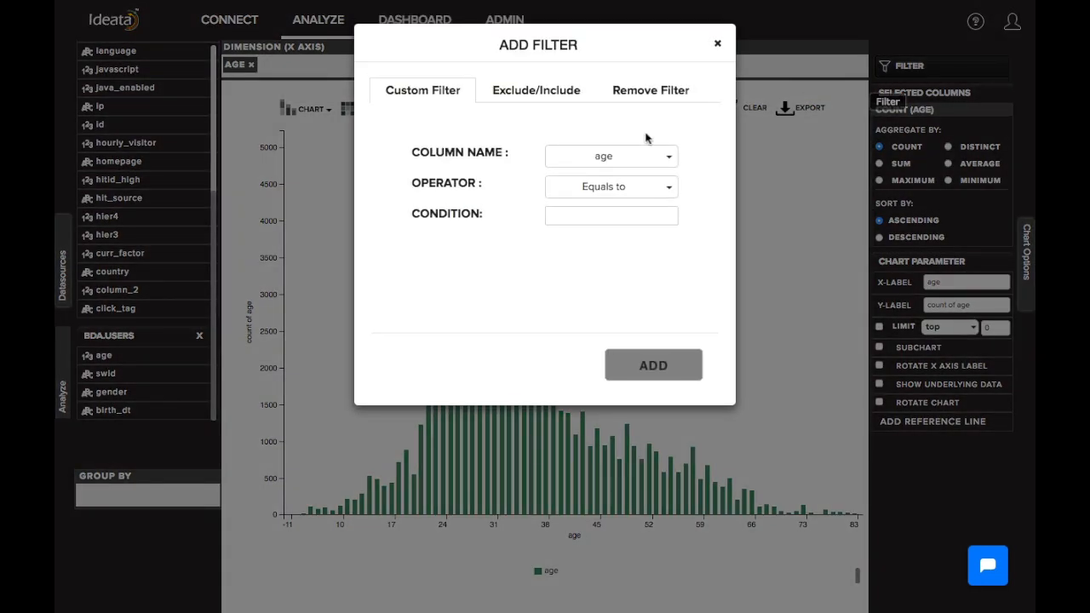
{"action": "left_click", "coordinate": [626, 157]}
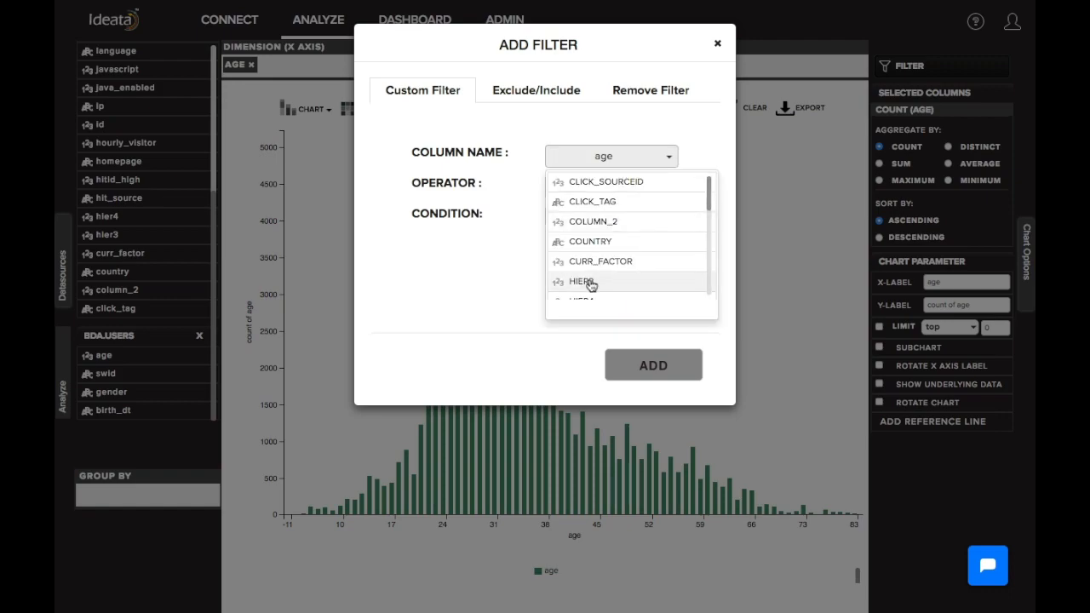
{"action": "left_click", "coordinate": [587, 240]}
{"action": "left_click", "coordinate": [577, 219]}
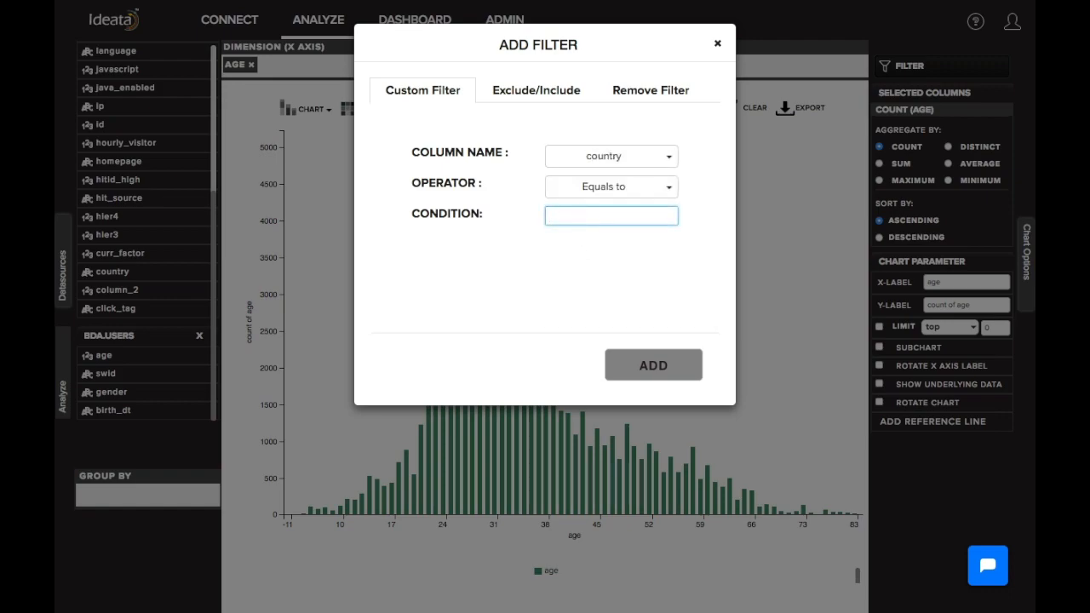
{"action": "type", "text": "usa"}
{"action": "left_click", "coordinate": [637, 359]}
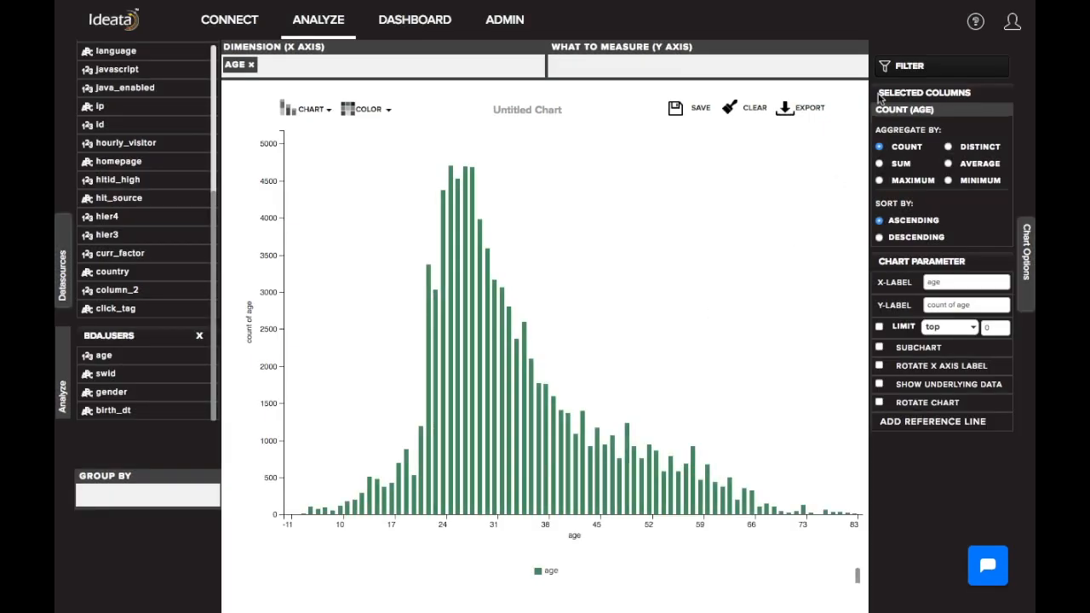
Add a custom filter to the age chart where product_category equals clothing
{"action": "left_click", "coordinate": [890, 67]}
{"action": "left_click", "coordinate": [600, 156]}
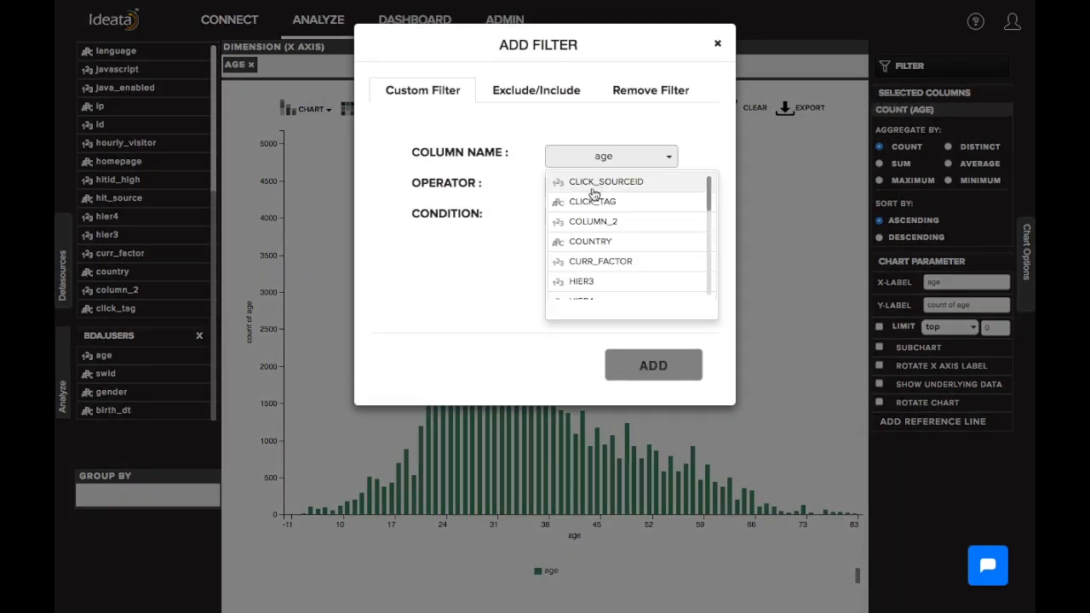
{"action": "scroll", "coordinate": [586, 241], "scroll_direction": "down", "scroll_amount": 3}
{"action": "scroll", "coordinate": [587, 241], "scroll_direction": "down", "scroll_amount": 1}
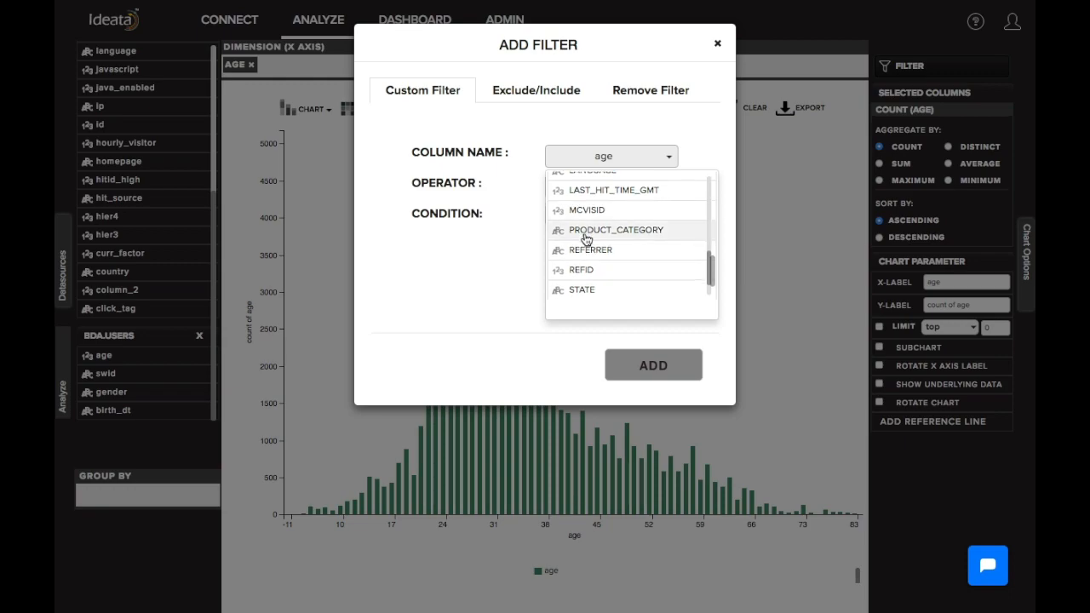
{"action": "left_click", "coordinate": [584, 232]}
{"action": "left_click", "coordinate": [587, 214]}
{"action": "type", "text": "clothing"}
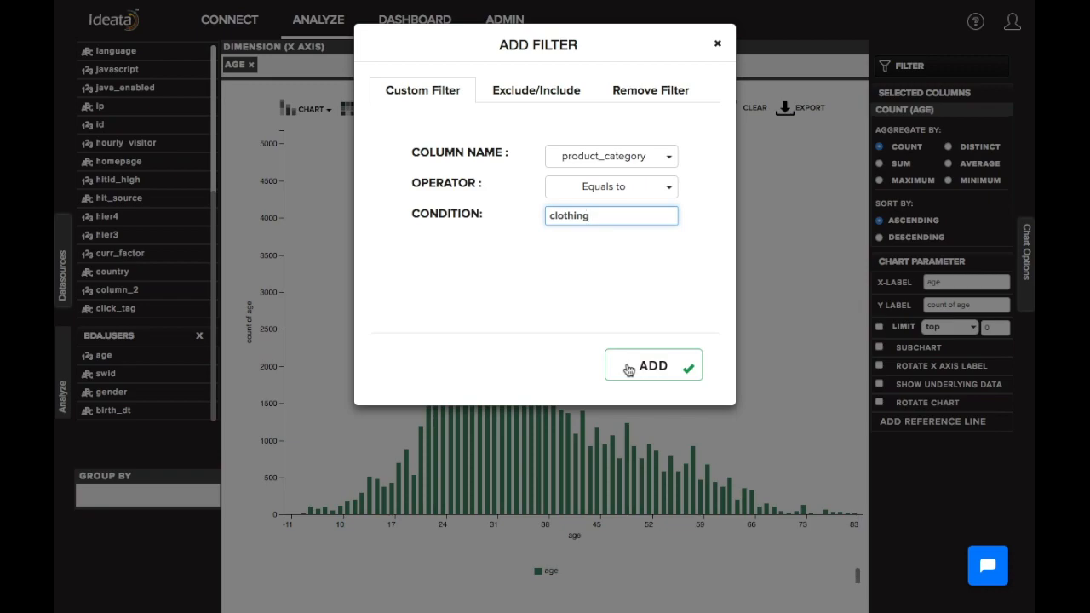
{"action": "left_click", "coordinate": [627, 368]}
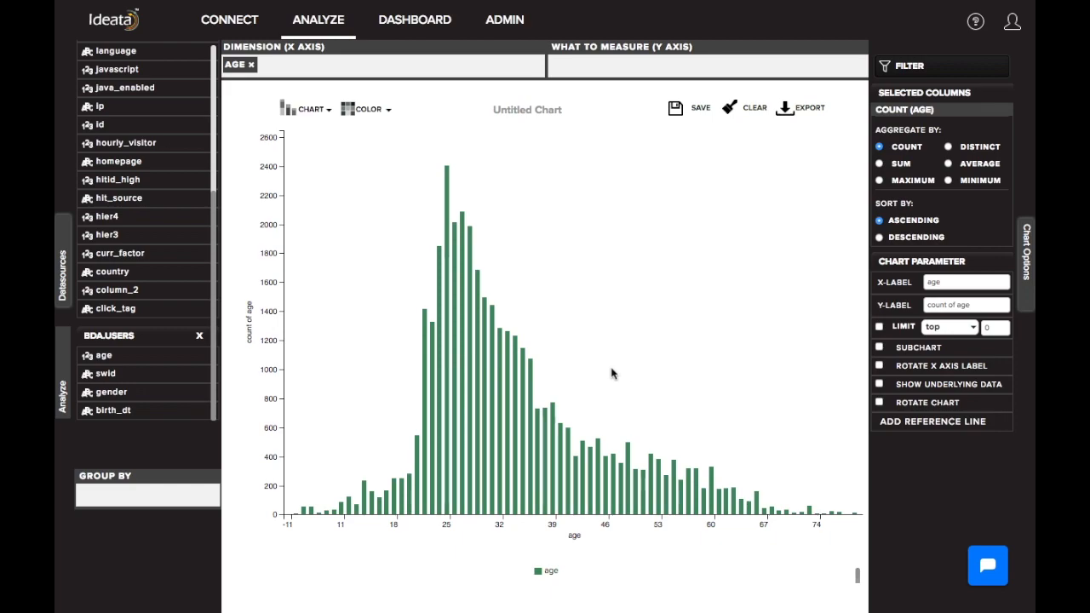
Label the chart's X axis "User Age" and its Y axis "Number of users"
{"action": "mouse_move", "coordinate": [427, 474]}
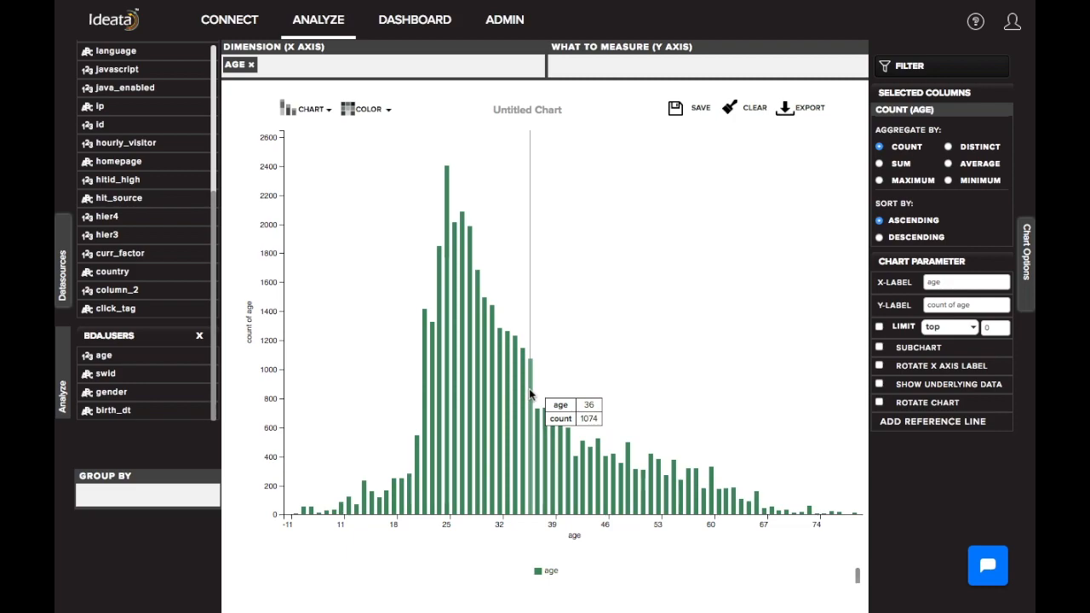
{"action": "left_click", "coordinate": [949, 284]}
{"action": "double_click", "coordinate": [949, 285]}
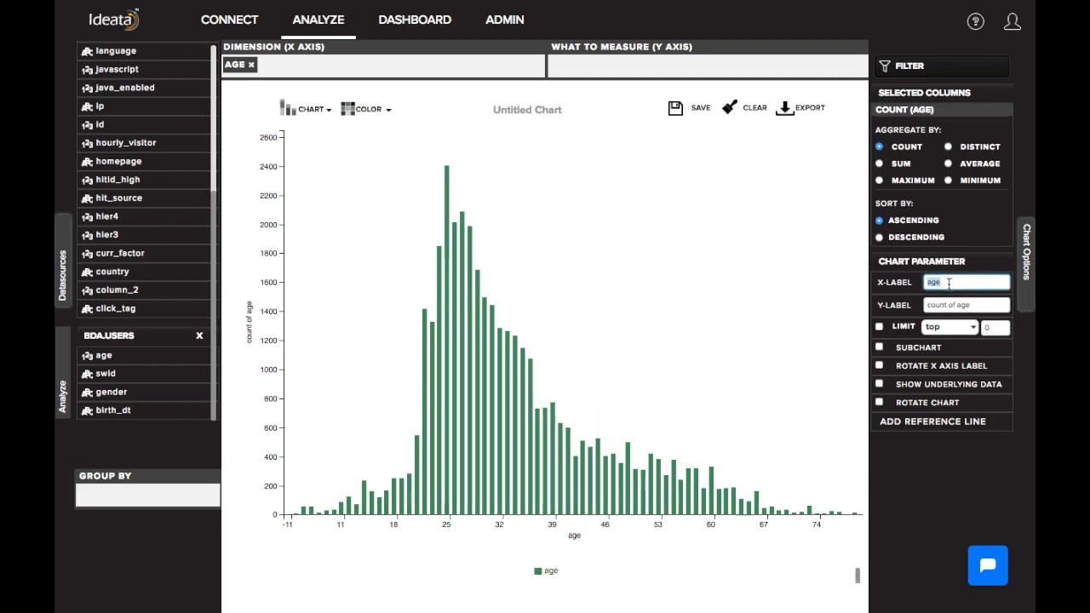
{"action": "type", "text": "User A"}
{"action": "key", "text": "Tab"}
{"action": "type", "text": "Number of users"}
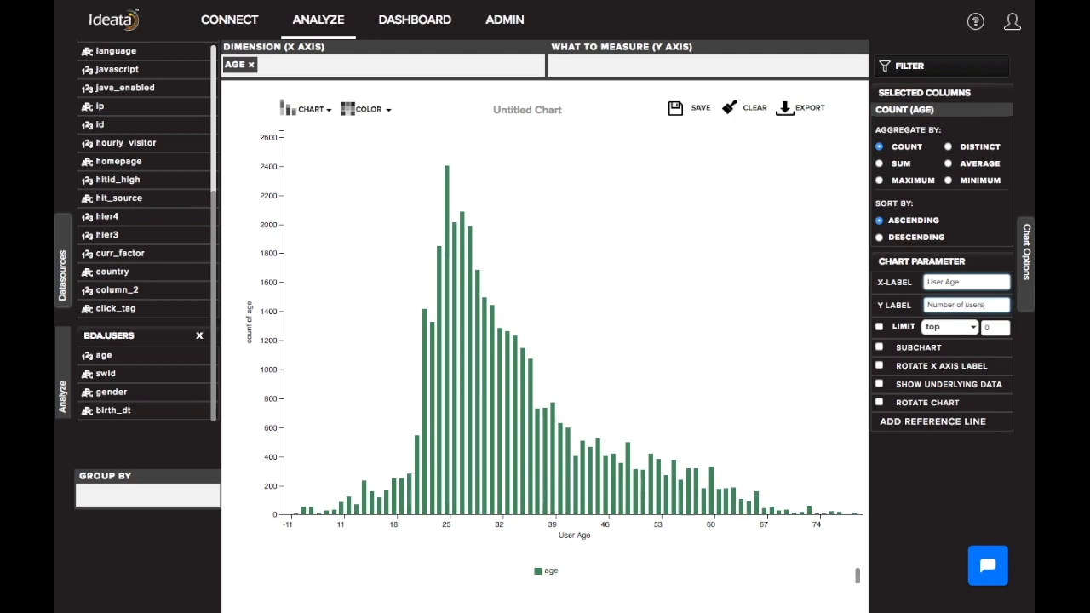
Add a reference line titled "Taget Customers" at Y axis value 1000 to the age chart
{"action": "left_click", "coordinate": [902, 422]}
{"action": "left_click", "coordinate": [439, 119]}
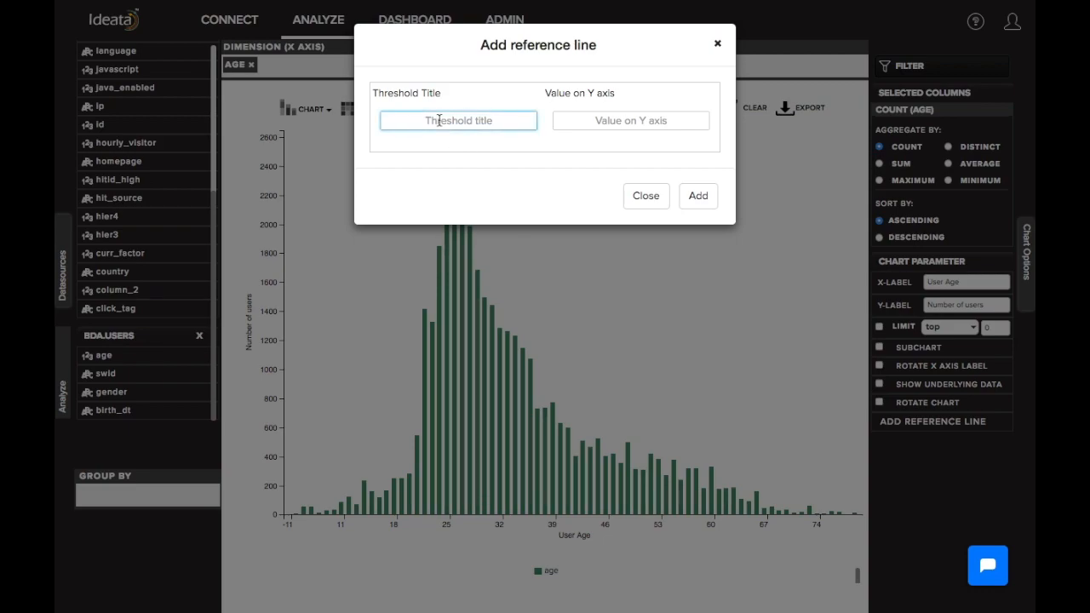
{"action": "type", "text": "Target "}
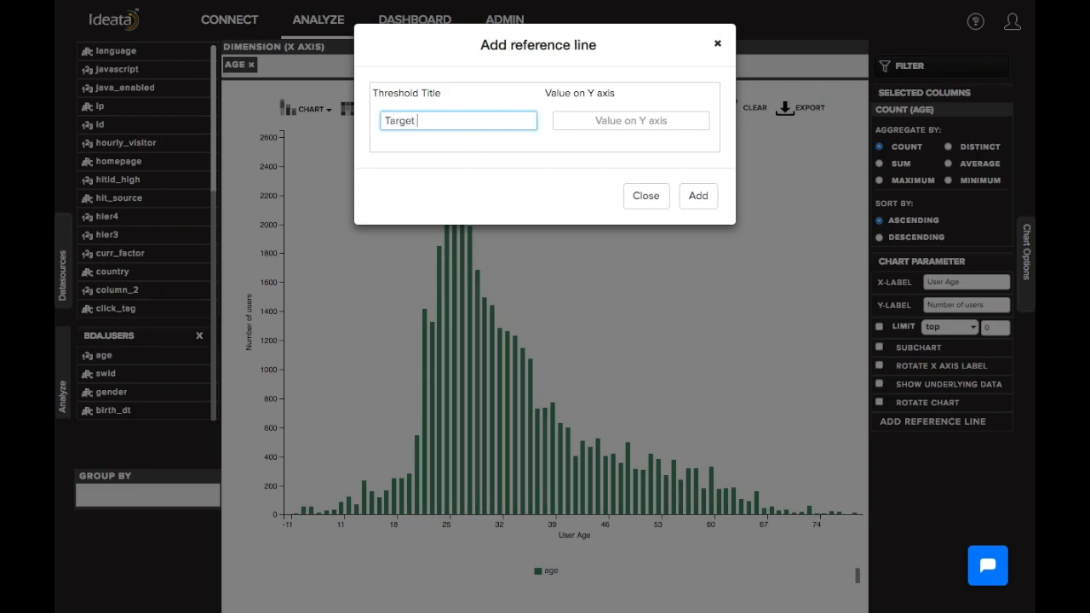
{"action": "type", "text": "cutstomers"}
{"action": "key", "text": "Tab"}
{"action": "type", "text": "1000"}
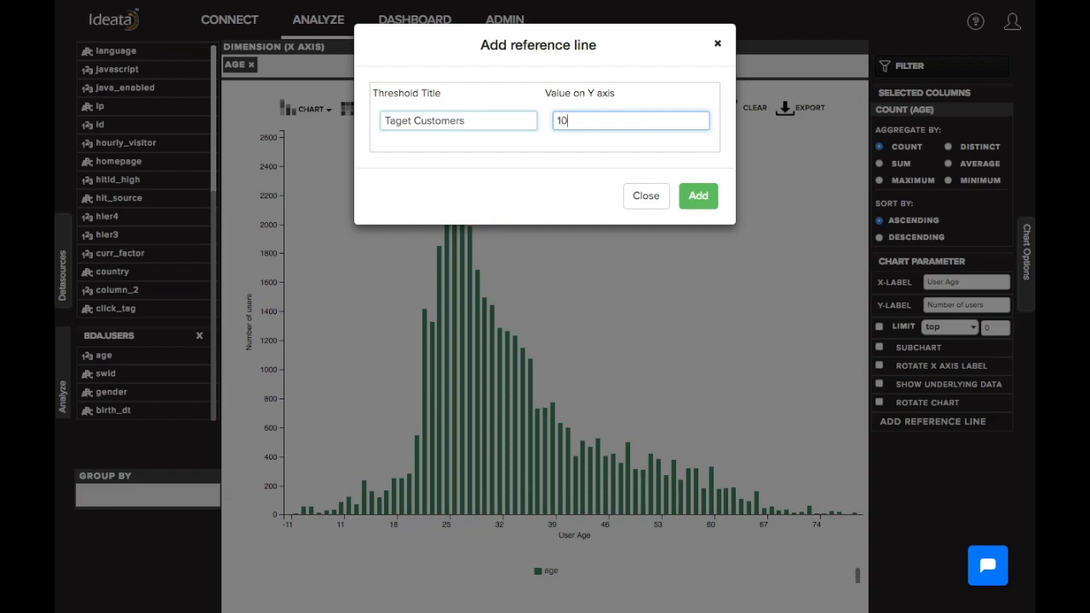
{"action": "left_click", "coordinate": [712, 200]}
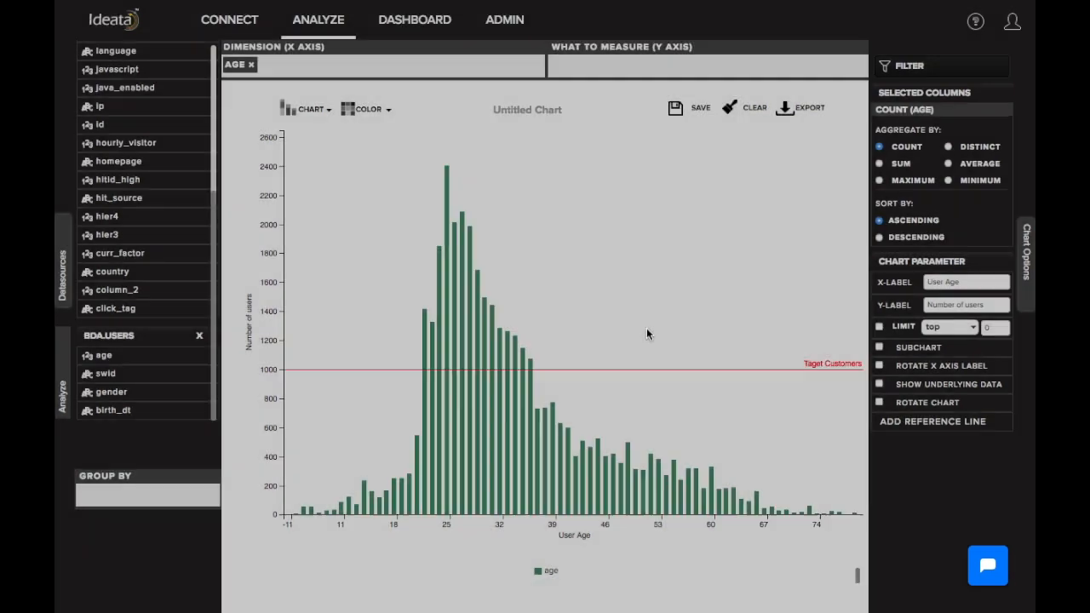
{"action": "left_click", "coordinate": [646, 334]}
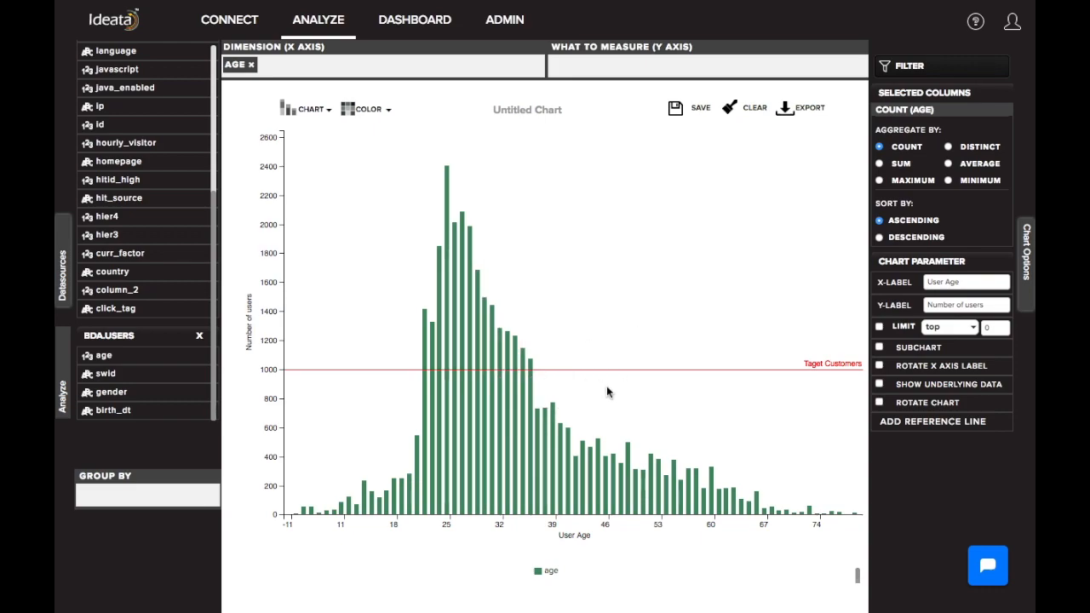
Title the chart "Age distribution of target customers" and save it as a report tagged clickstream
{"action": "left_click", "coordinate": [528, 111]}
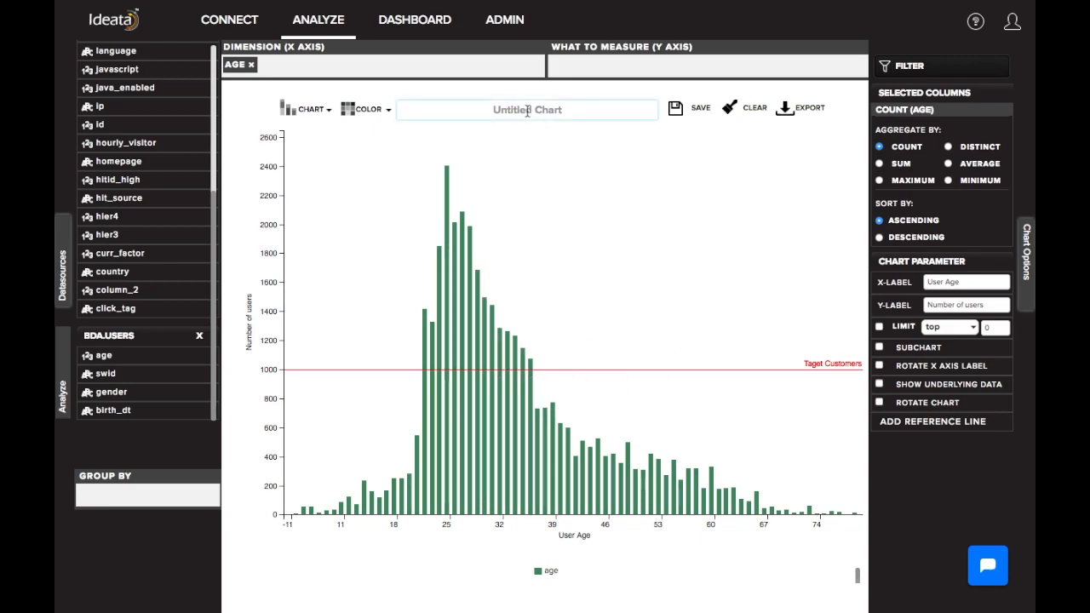
{"action": "type", "text": "Age distribution of target customers"}
{"action": "left_click", "coordinate": [685, 109]}
{"action": "left_click", "coordinate": [503, 194]}
{"action": "type", "text": "clickstream"}
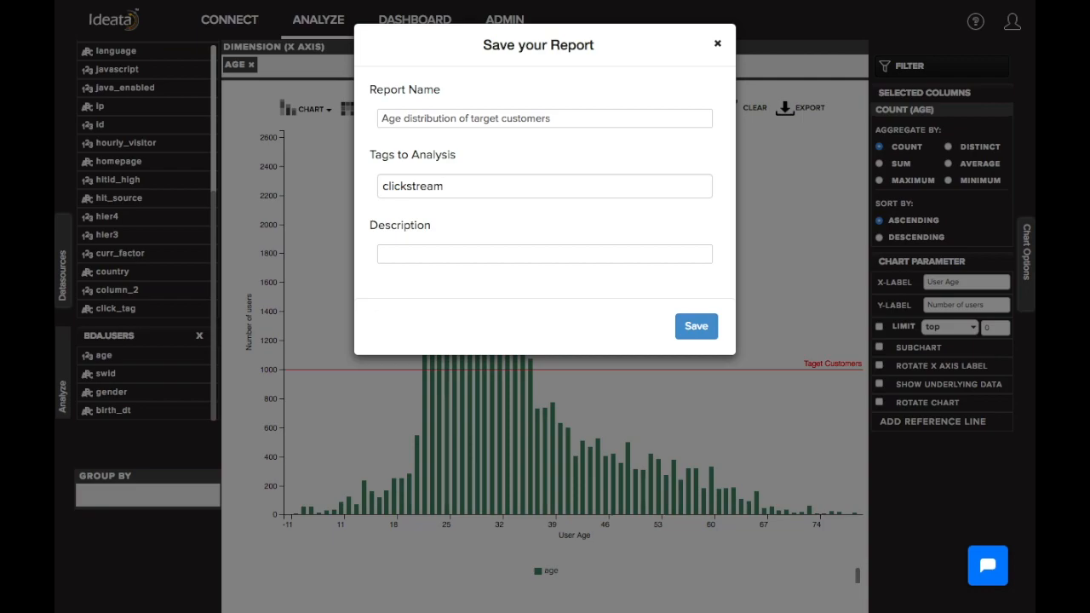
{"action": "left_click", "coordinate": [696, 327]}
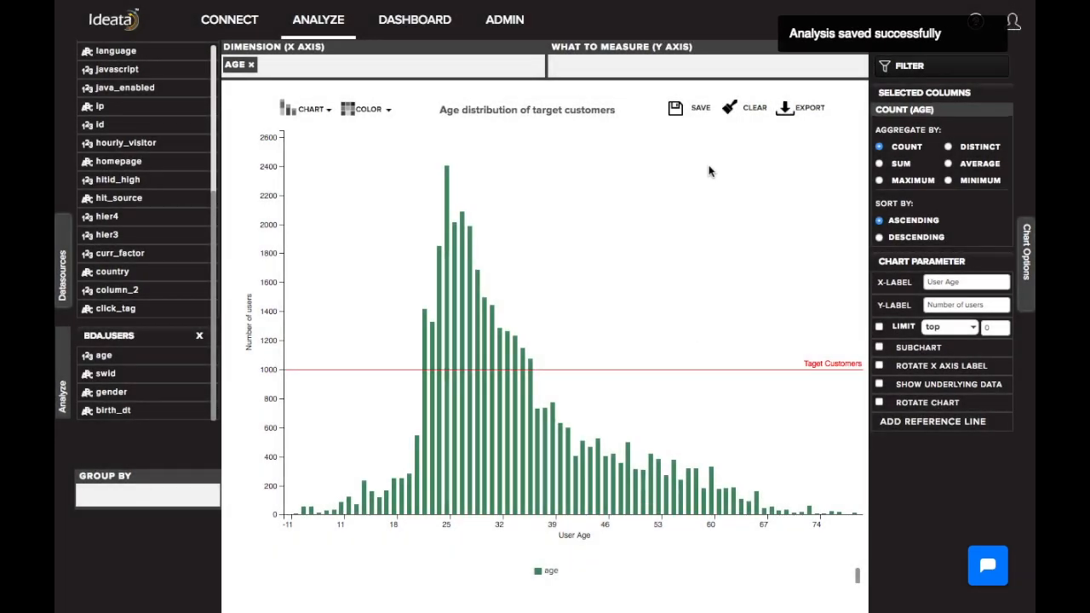
Open the export options for the saved chart and choose Embed Report to generate its iframe code
{"action": "left_click", "coordinate": [798, 114]}
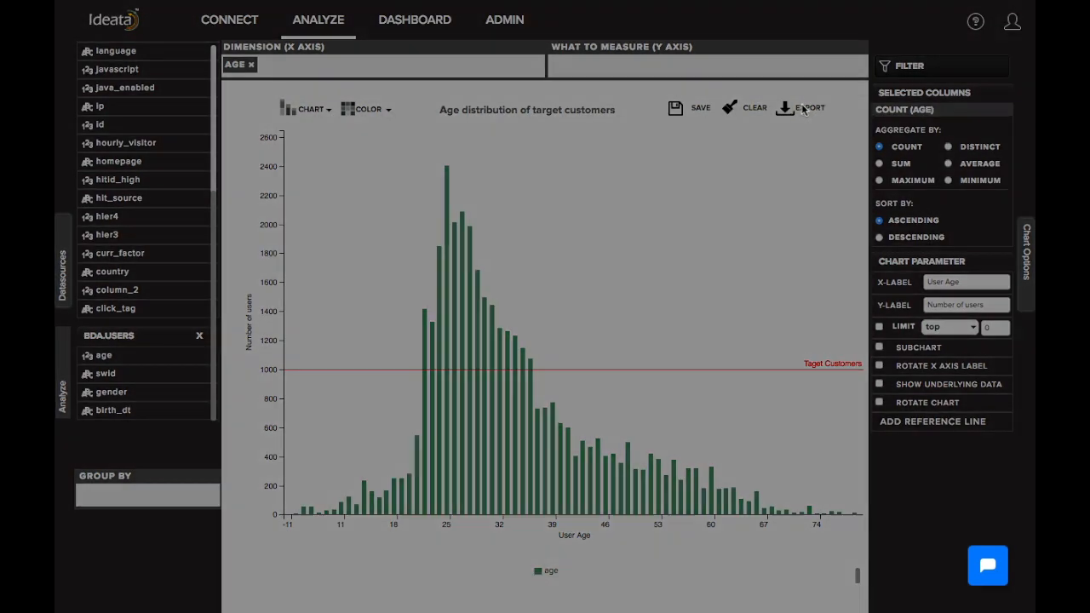
{"action": "left_click", "coordinate": [375, 124]}
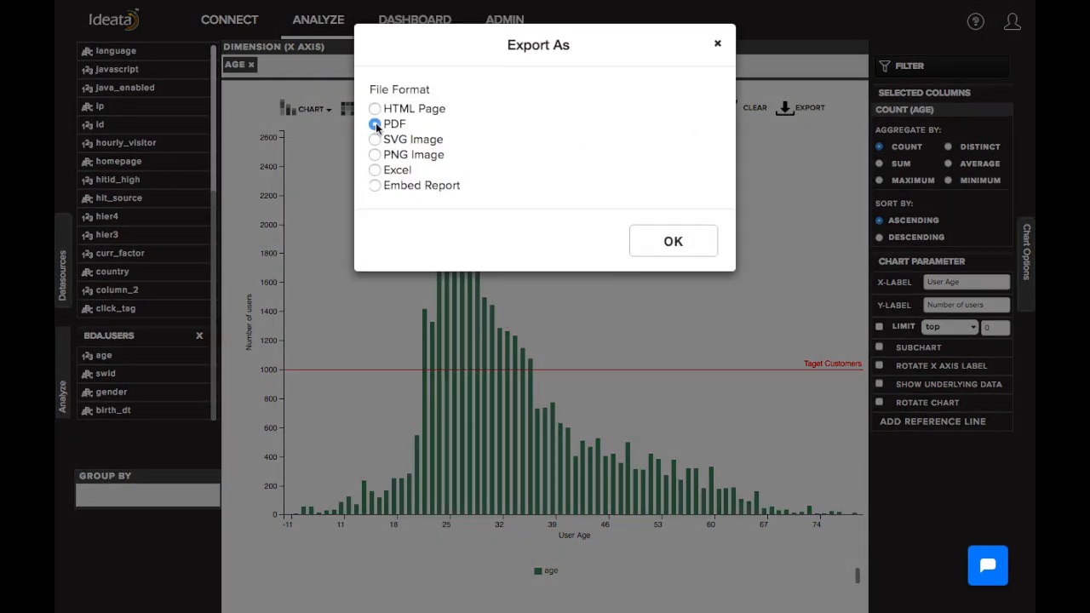
{"action": "left_click", "coordinate": [375, 185]}
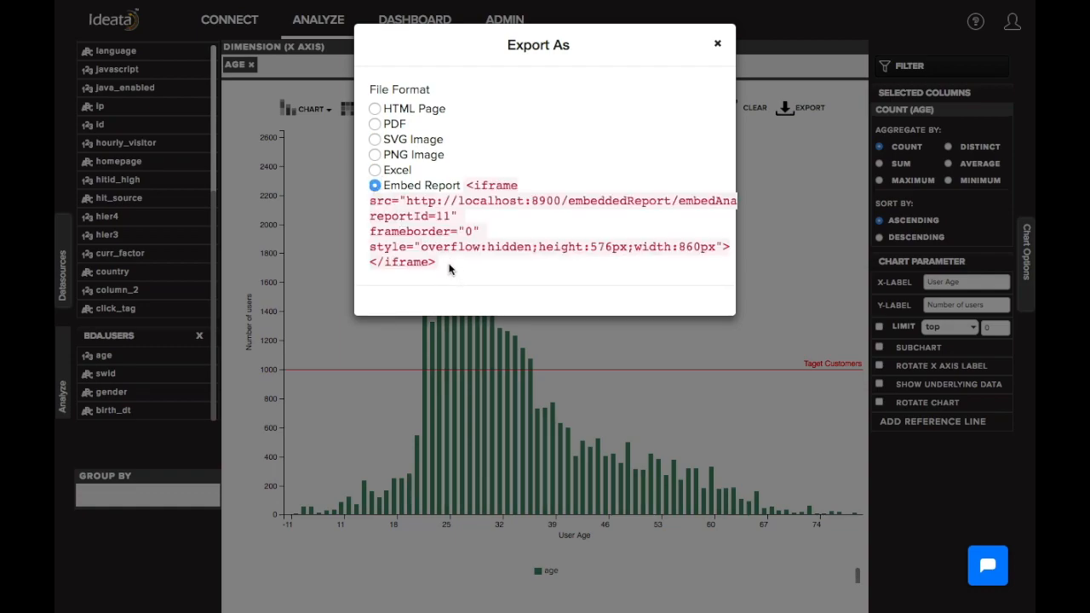